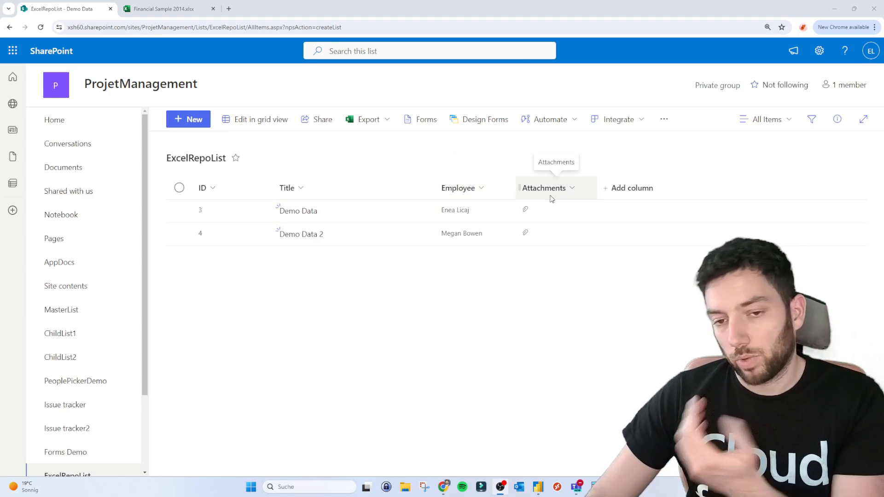
- Open the Financial Sample 2014.xlsx attachment of the Demo Data item, examine its rows and Year column, and close the item
left_click(308, 213)
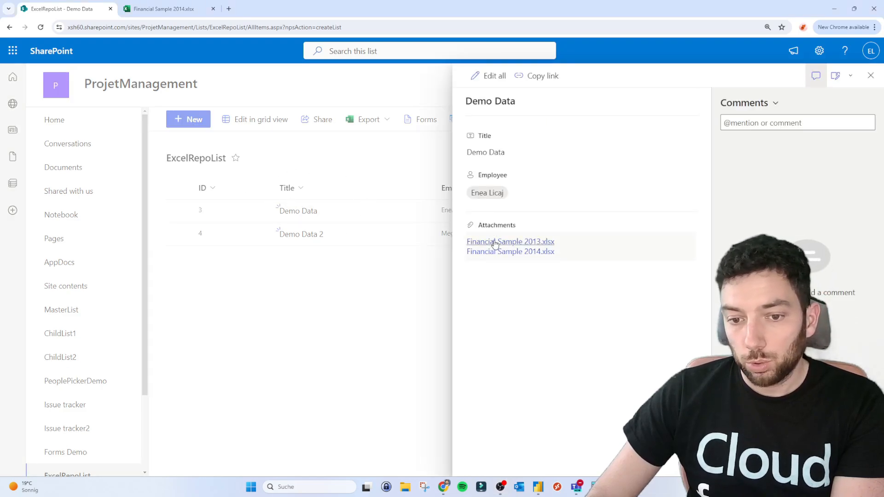
left_click(521, 252)
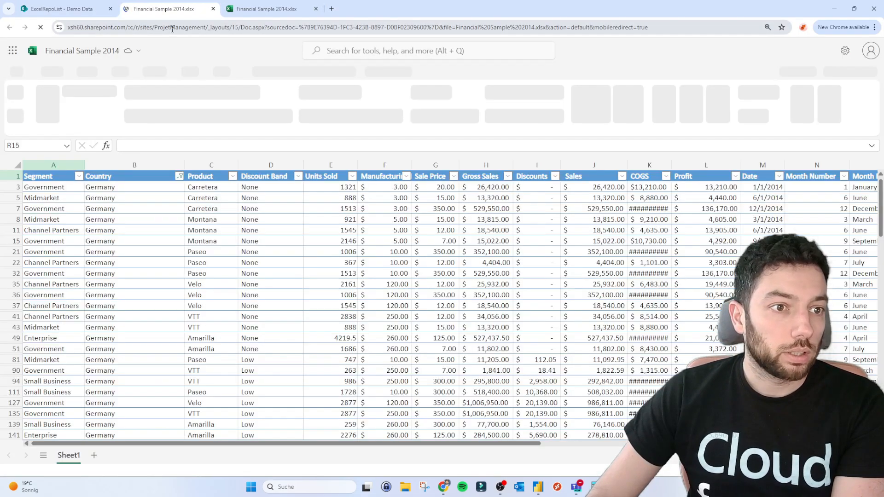
scroll(315, 229, "down", 5)
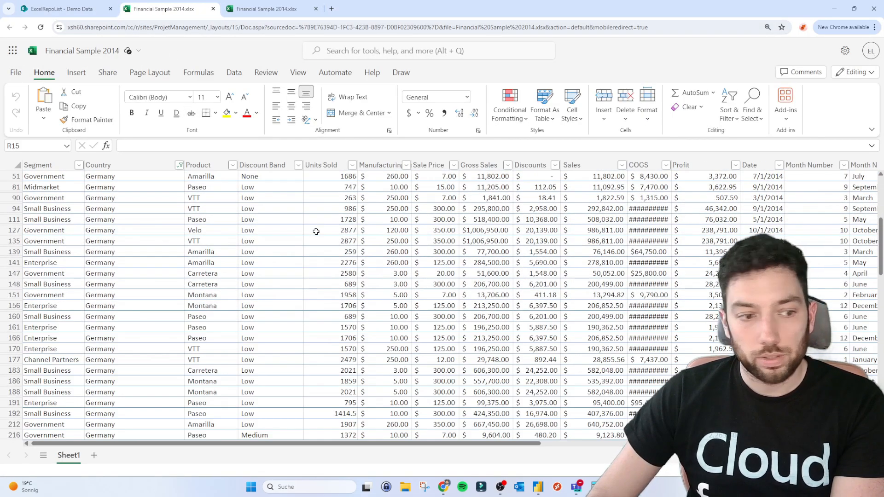
scroll(315, 231, "right", 10)
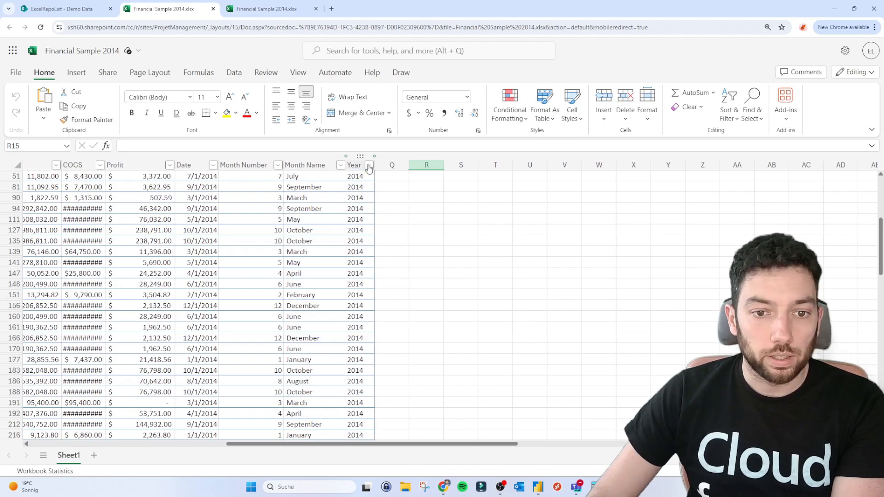
left_click(369, 165)
left_click(529, 316)
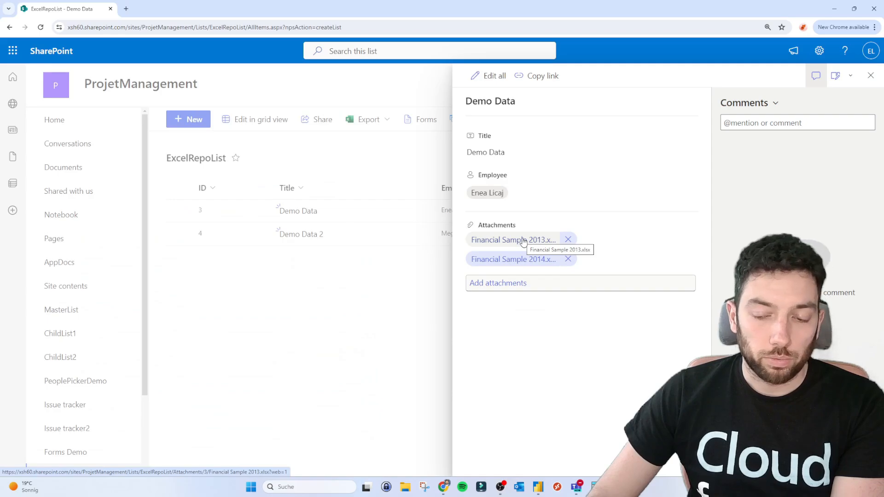
left_click(870, 75)
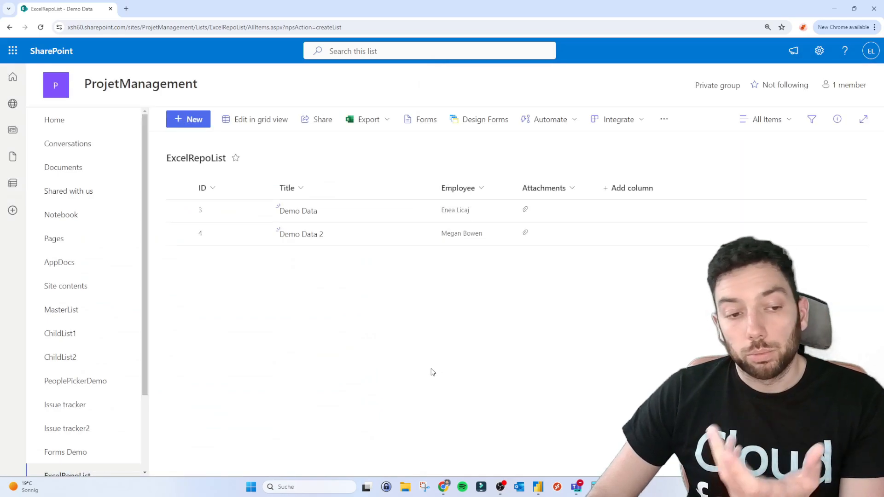
- View the attachment of the Demo Data 2 item, close its details, and examine the list rows
left_click(300, 236)
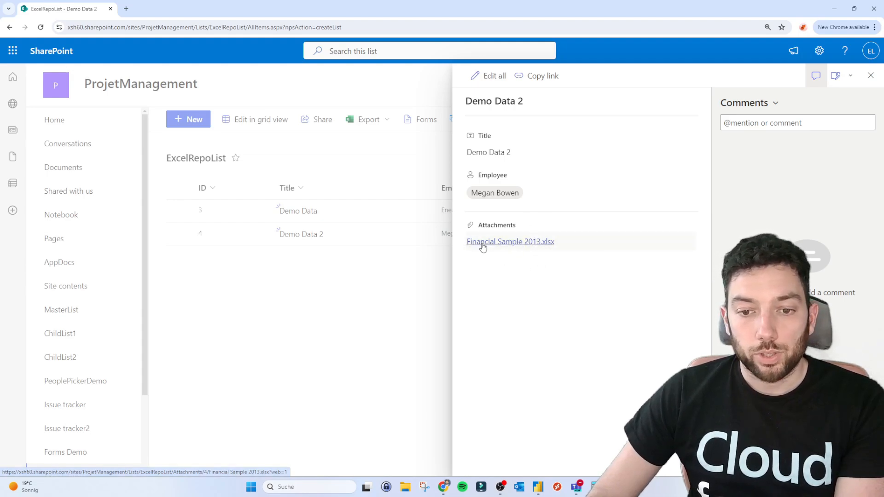
left_click(403, 330)
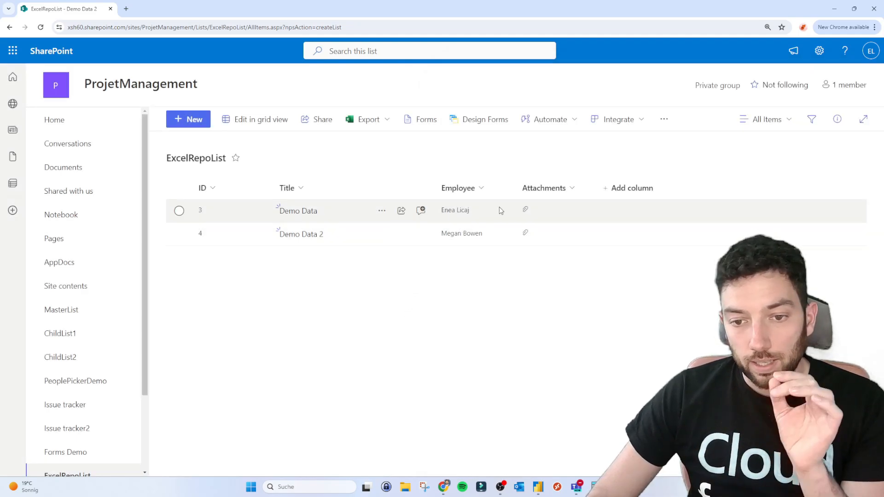
left_click(464, 211)
left_click(705, 193)
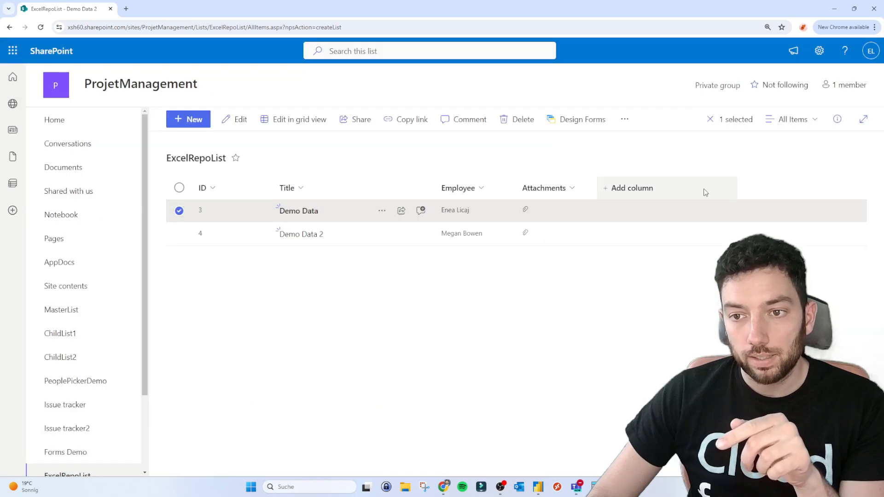
left_click(301, 211)
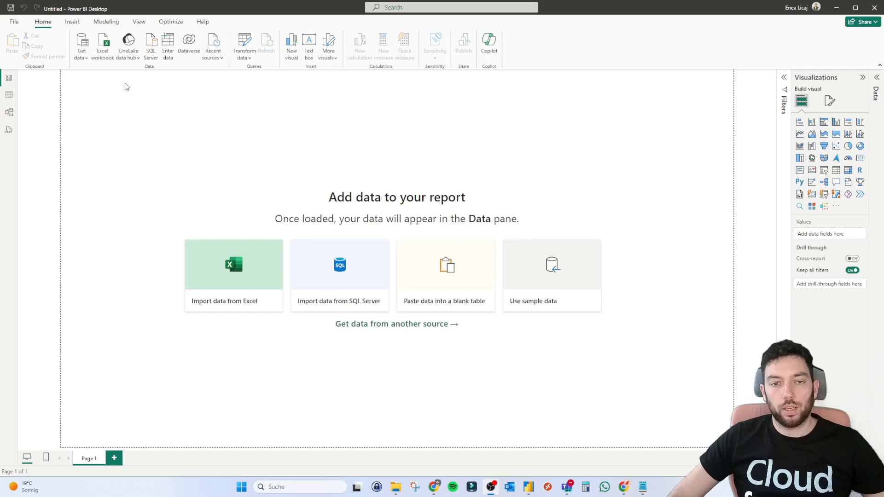
left_click(626, 488)
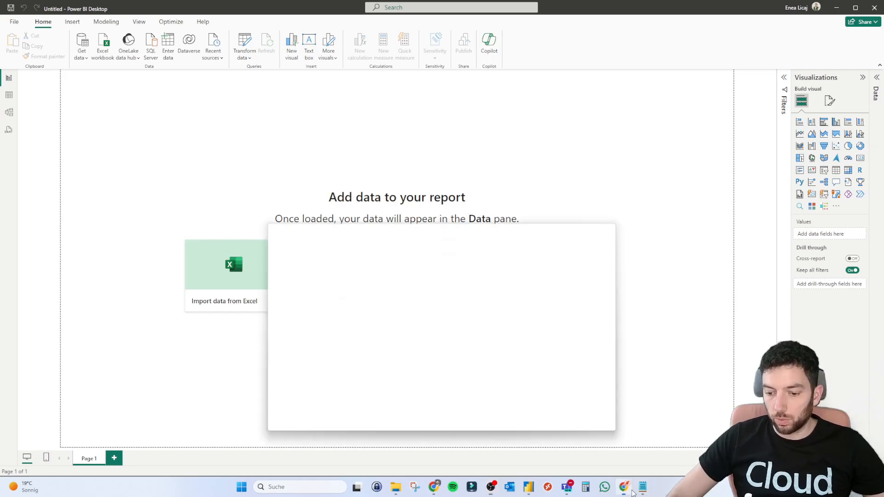
left_click(319, 79)
left_click(228, 79)
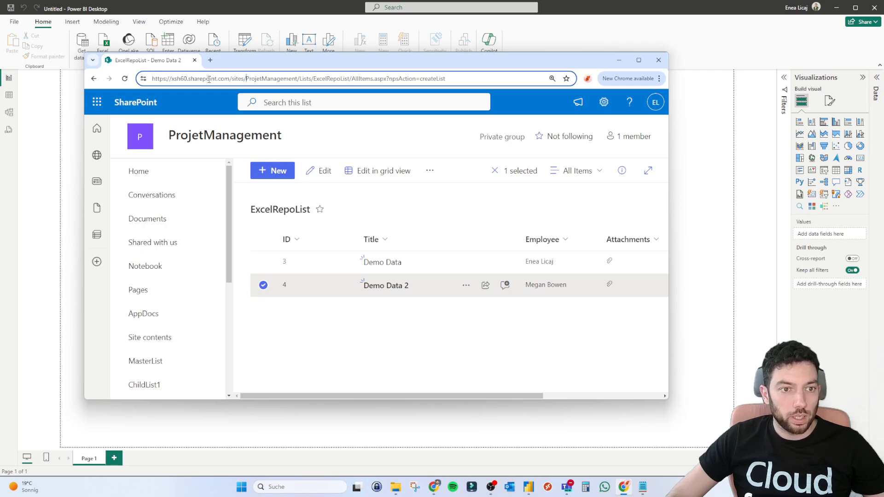
left_click_drag(152, 81, 297, 84)
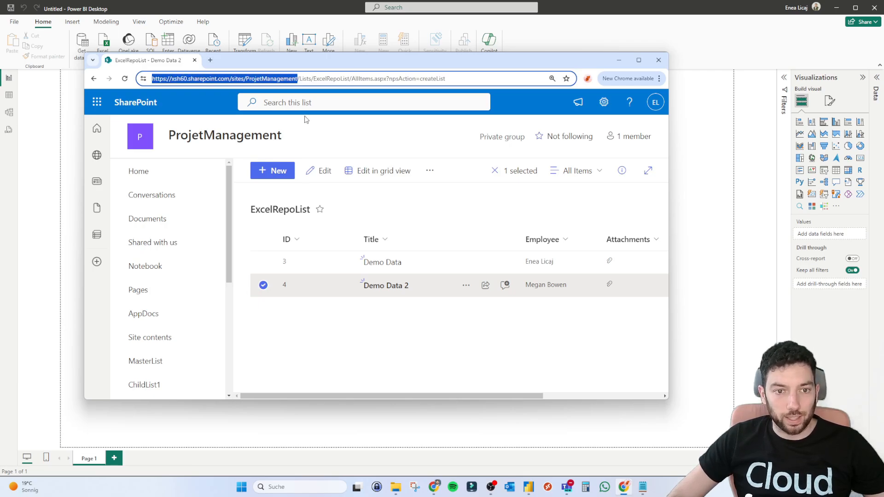
left_click(708, 147)
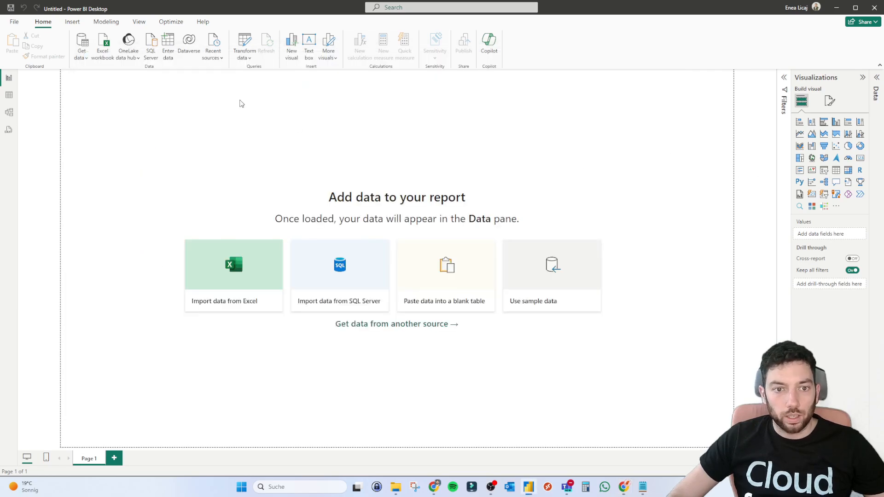
- Create a blank query and replace its code with the SharePoint.Contents attachments template containing the "your site" and "your list" placeholders
left_click(81, 56)
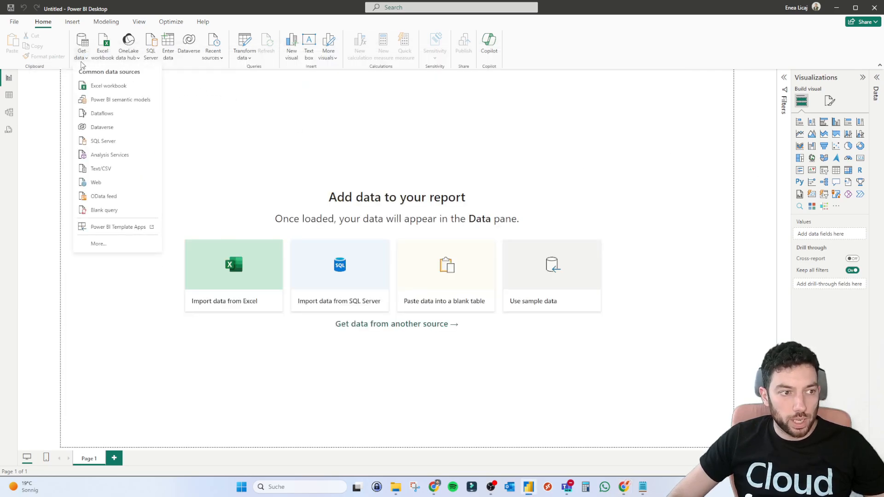
left_click(104, 211)
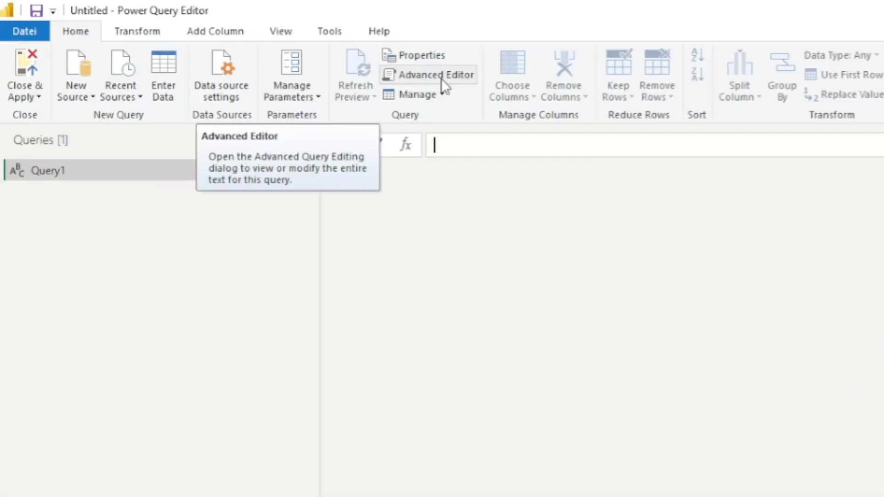
left_click(441, 78)
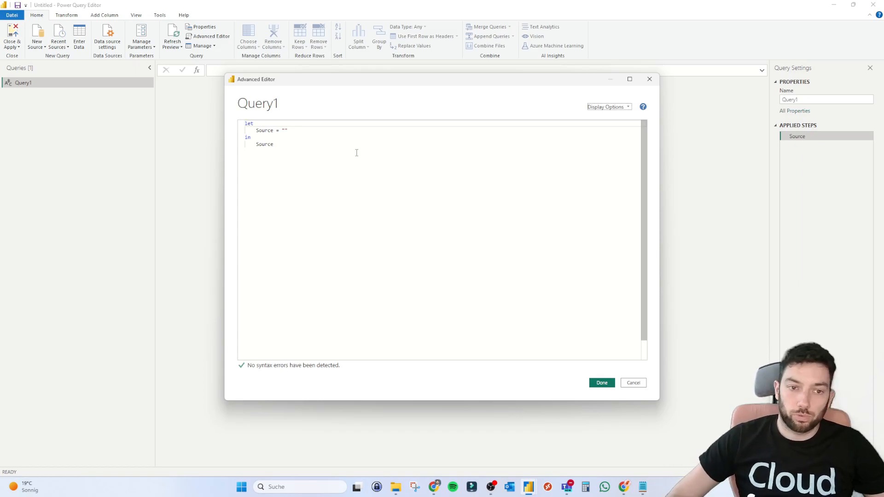
key("ctrl+a")
type("let   Source = SharePoint.Contents(\"your site\", [ApiVersion = 15]),   Lists = Source{[Name = \"Lists\"]}[Content],   #\"Report\" = Lists{[Name = \"your list\"]}[Content],   #\"Attachments\" = #\"Report\"{[Name = \"Attachments\"]}[Content] in     Attachments")
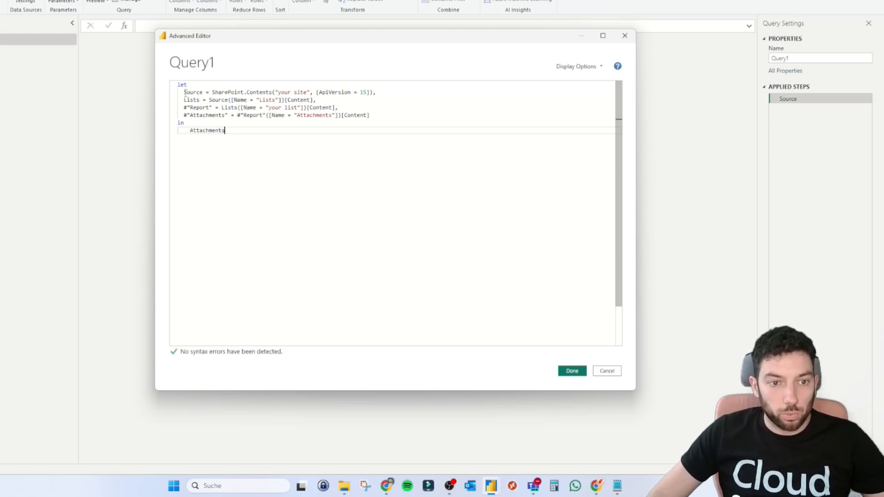
left_click_drag(184, 92, 305, 94)
left_click(244, 91)
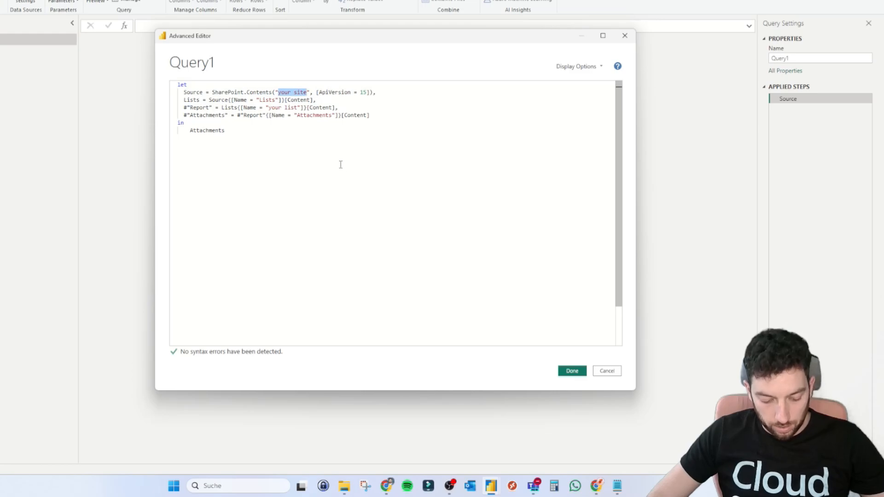
key("super+v")
left_click(391, 195)
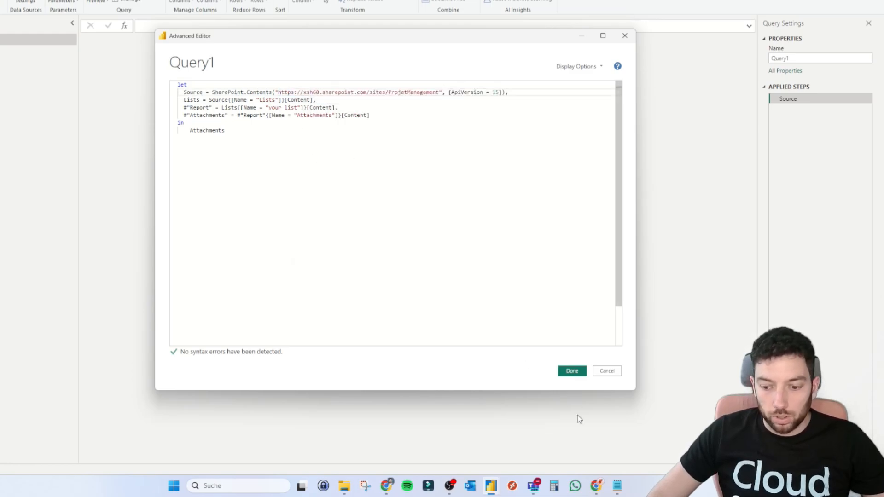
- Copy the list name ExcelRepoList from the SharePoint URL in Chrome and put it in place of "your list" in the query code
left_click(595, 485)
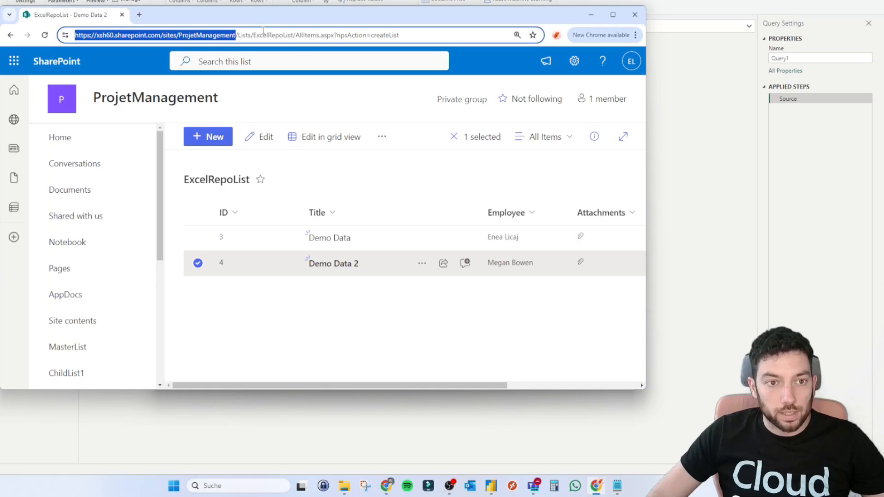
double_click(272, 36)
key("ctrl+c")
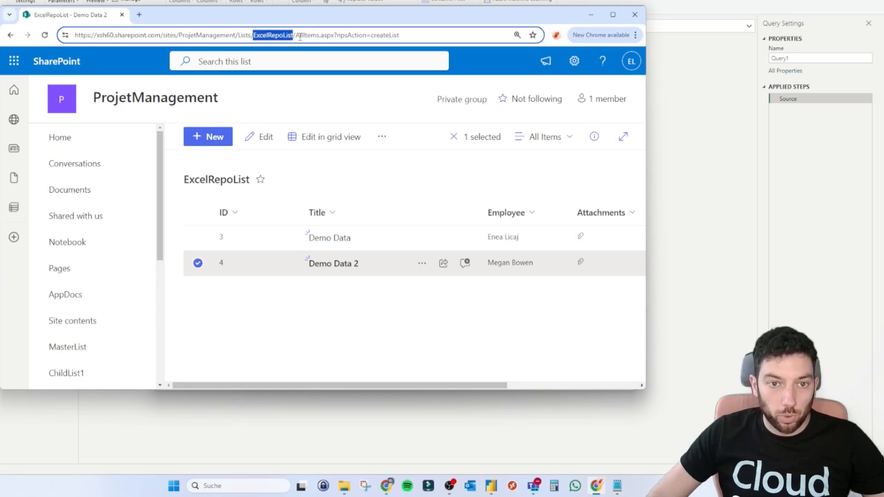
left_click(708, 152)
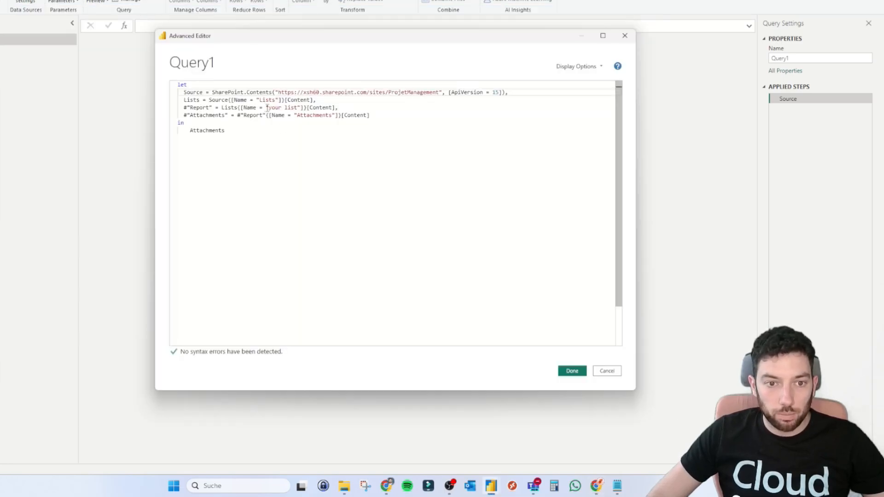
left_click_drag(267, 107, 296, 107)
key("ctrl+v")
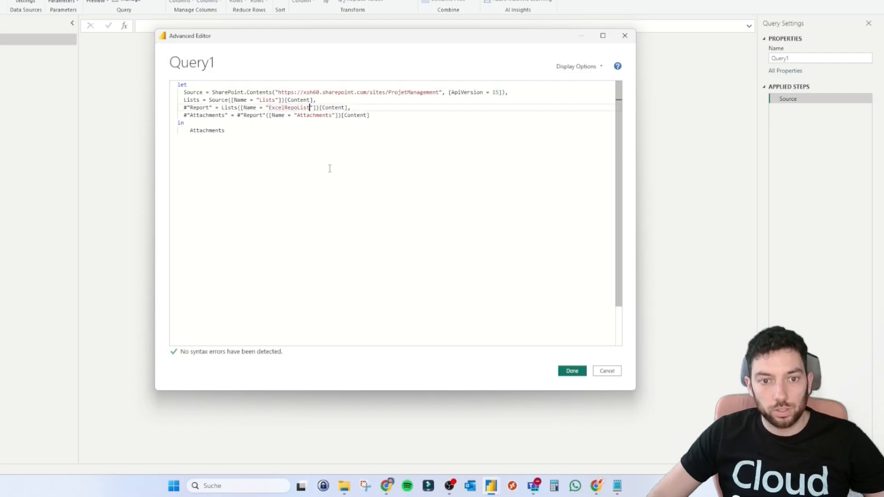
- Check the Attachments references in the last lines of the code and apply the query
left_click(301, 134)
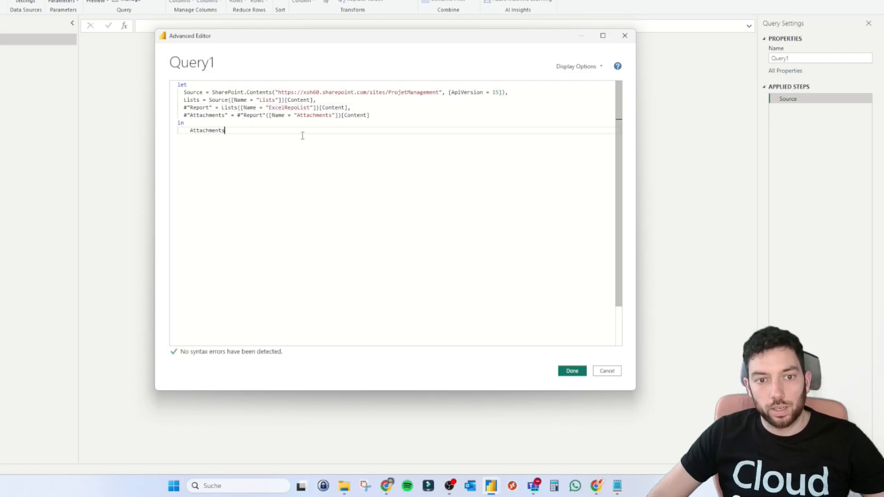
double_click(316, 116)
double_click(205, 131)
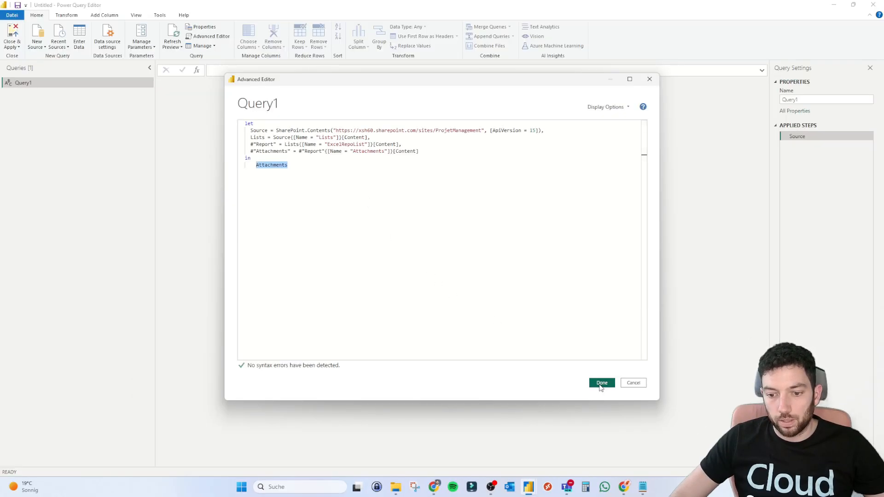
left_click(572, 370)
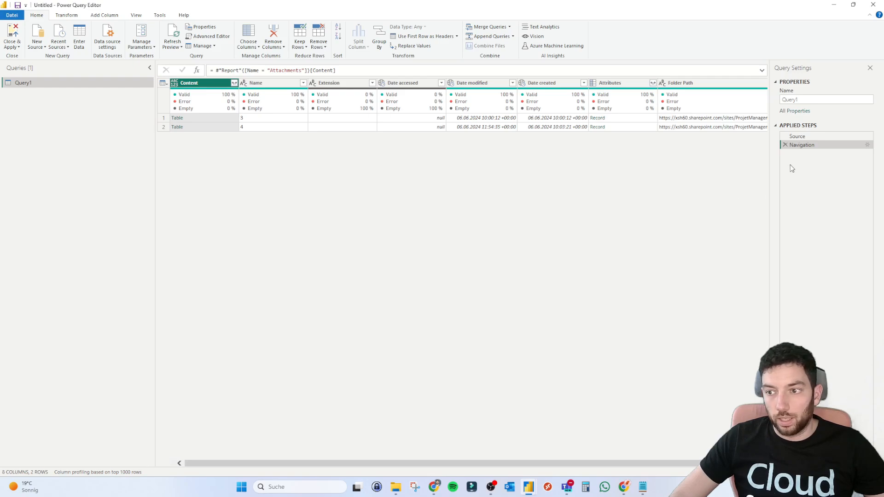
- Review the Attachments content reference in the query's code, close it without changes, and look across the resulting columns
left_click(208, 36)
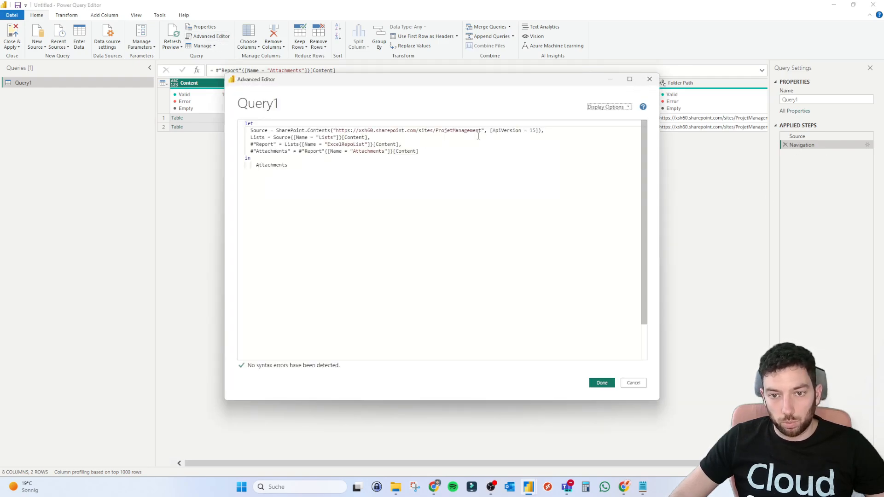
double_click(406, 153)
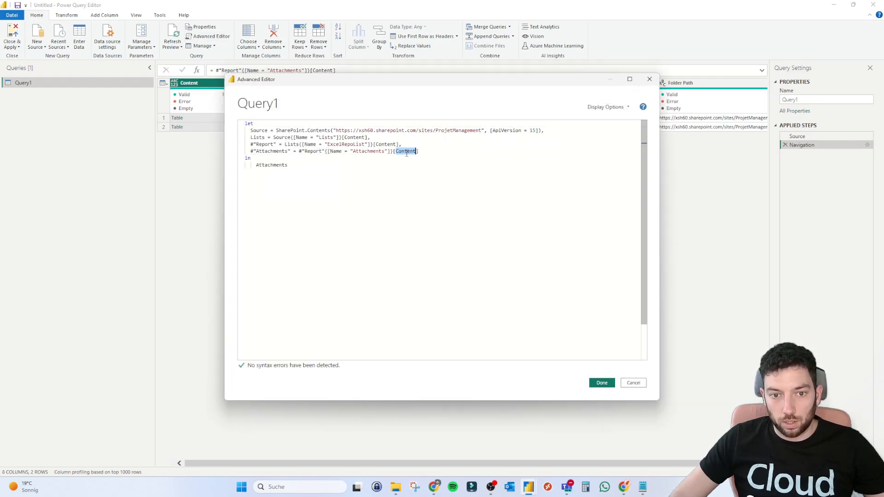
left_click(631, 383)
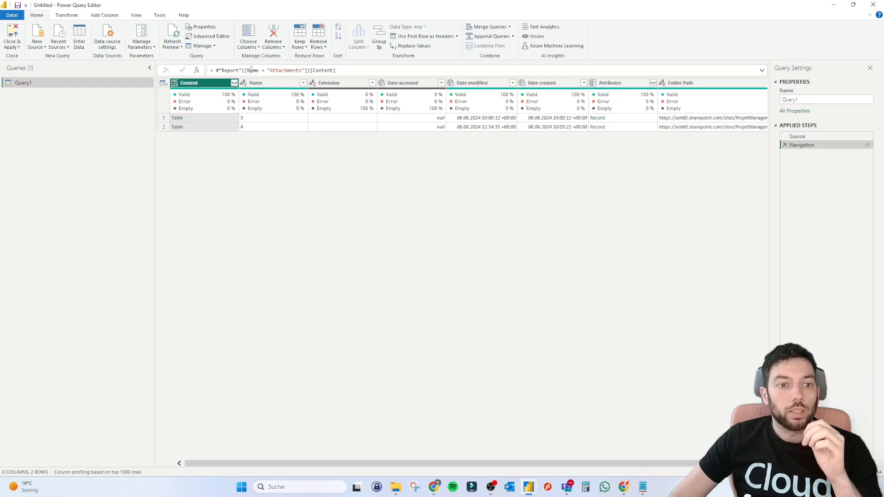
scroll(390, 133, "right", 2)
scroll(391, 133, "left", 2)
- Rename the Name column to ItemID
left_click(276, 87)
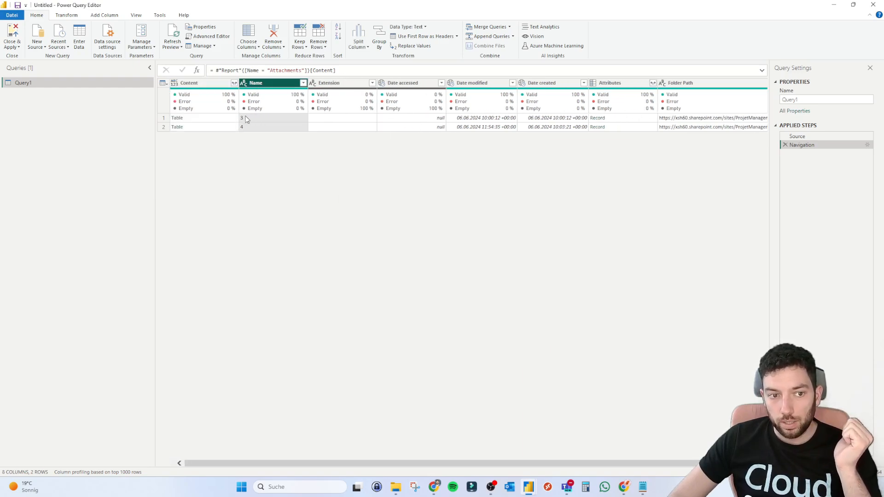
double_click(264, 84)
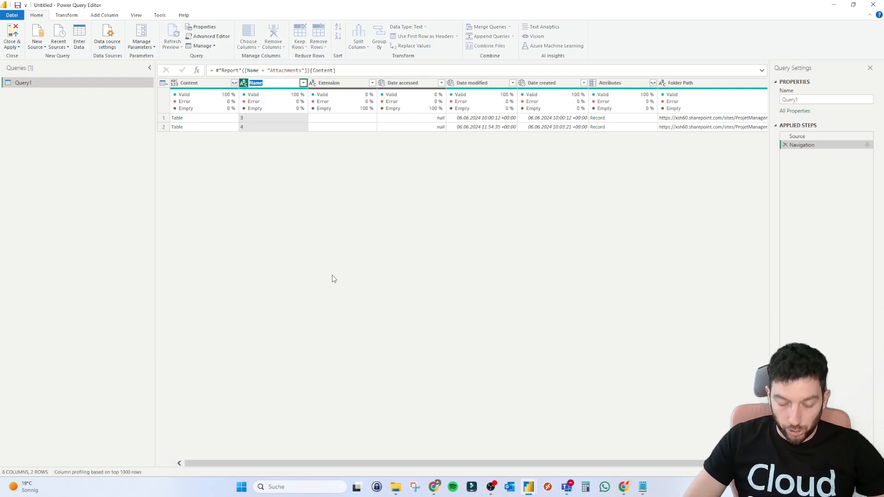
key("BackSpace")
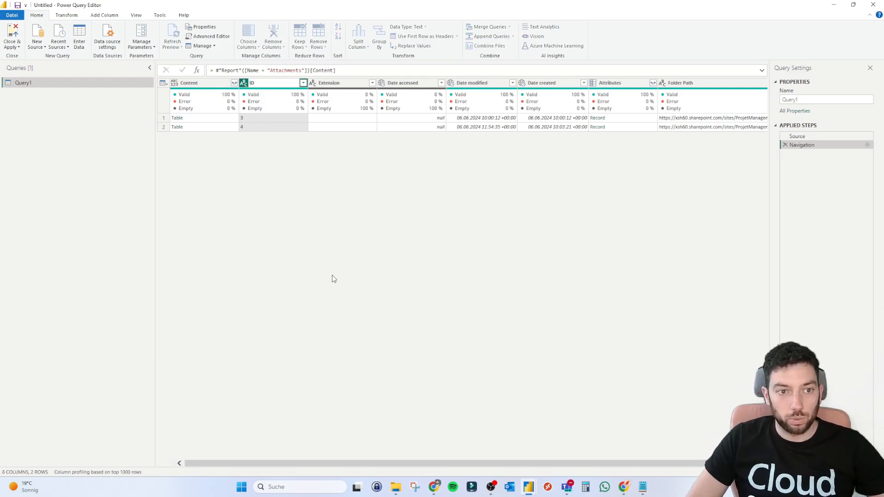
key("Return")
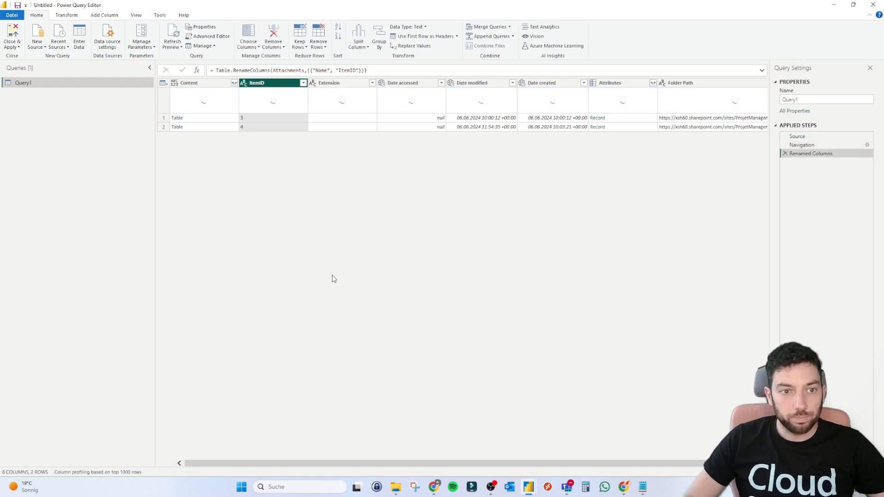
- Remove the Extension, Date accessed, Date modified and Date created columns from the query
left_click(343, 85)
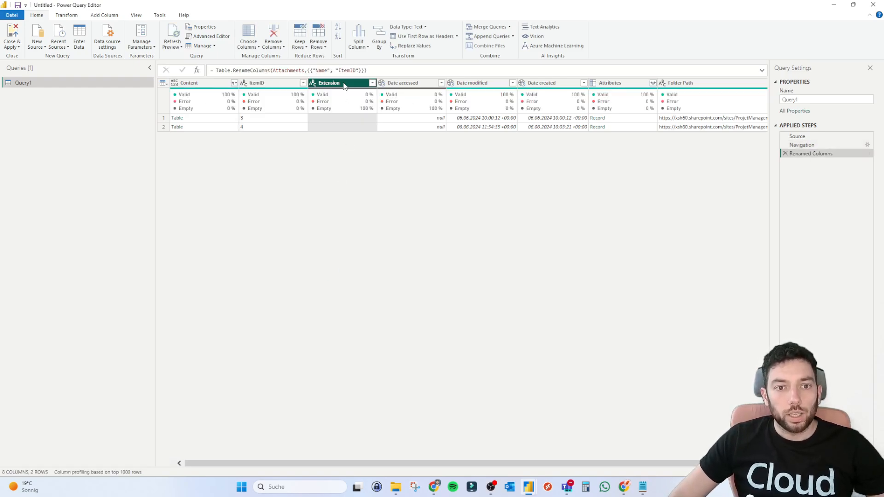
key("Delete")
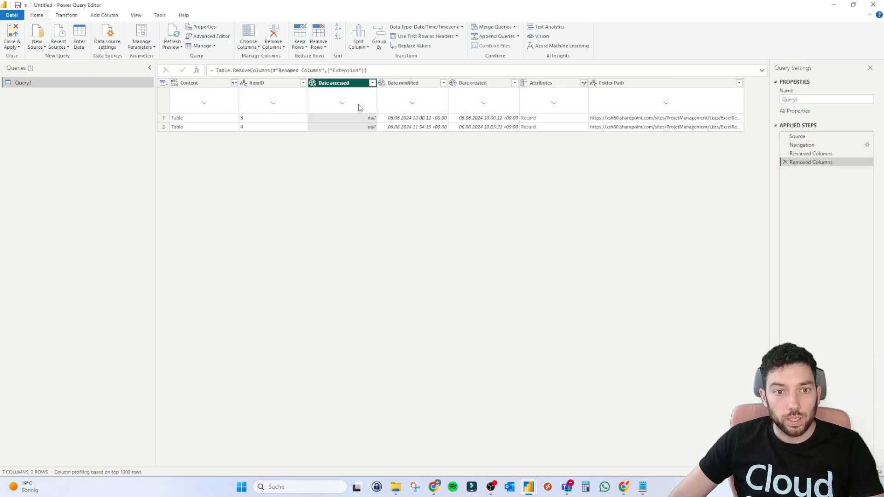
key("Delete")
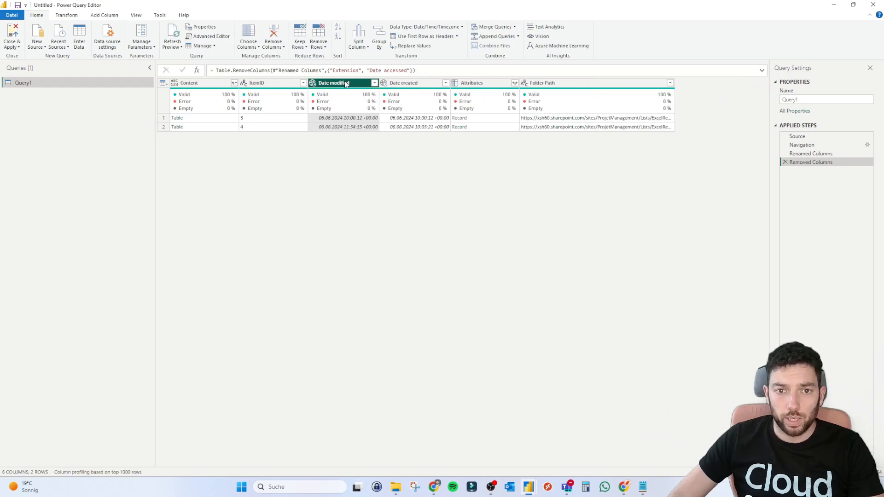
key("Delete")
key("Delete")
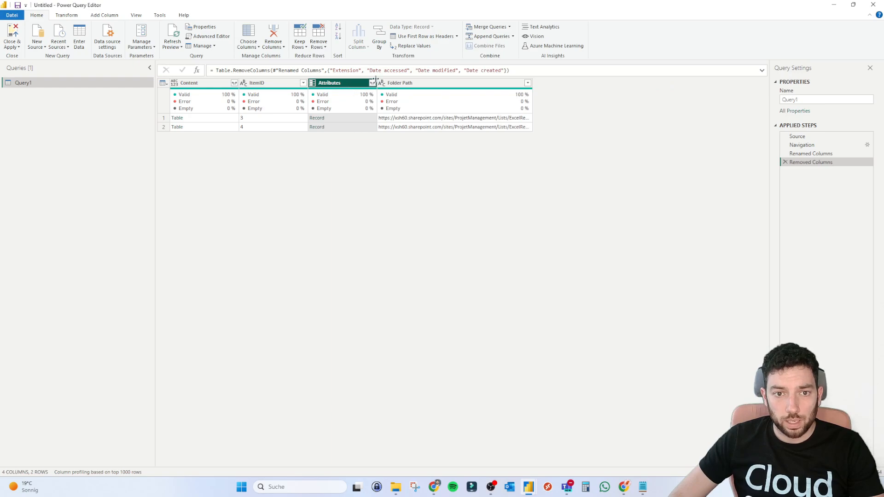
- Check which fields the Attributes column could expand to without applying, and remove the Folder Path and Attributes columns
left_click(372, 83)
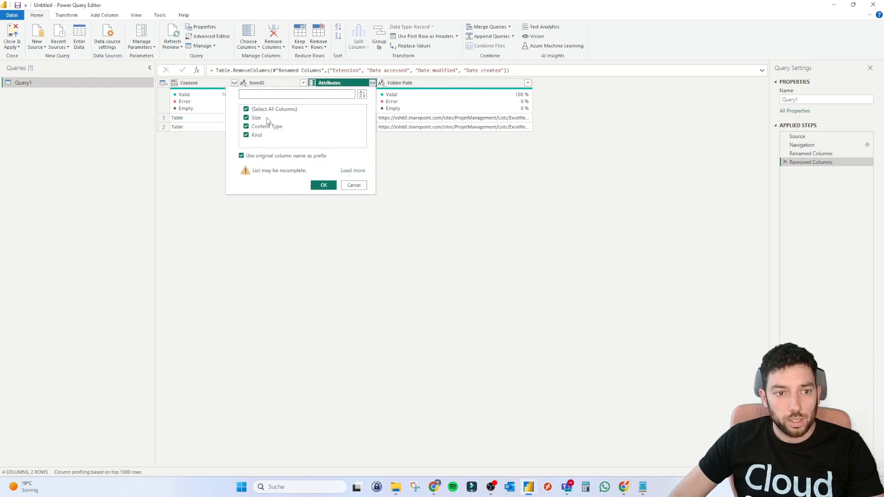
left_click(361, 185)
left_click(409, 91)
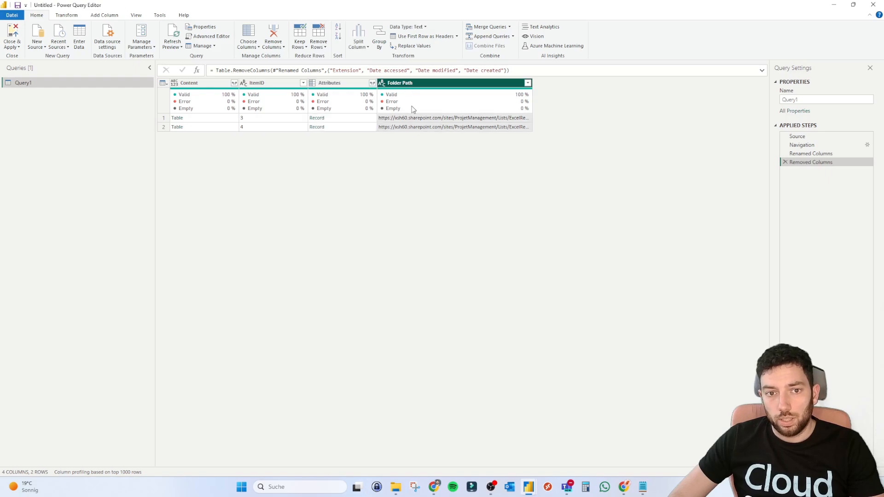
key("Delete")
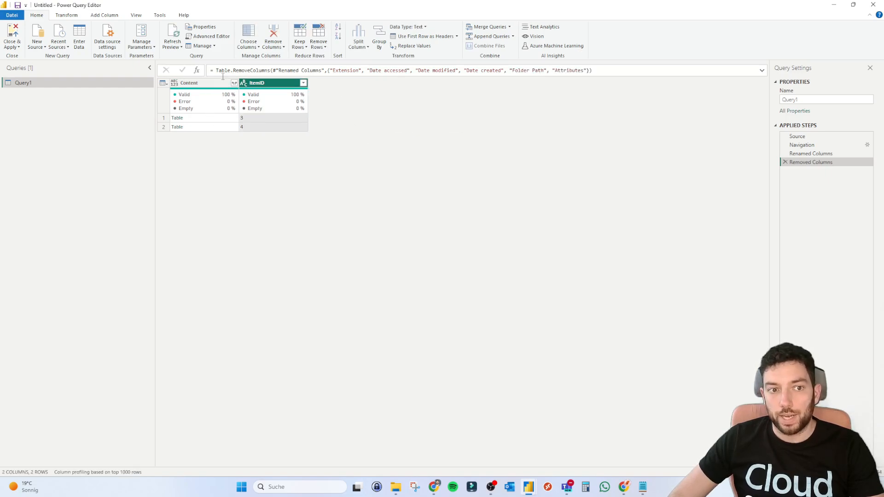
- Expand the Content column to only its Content and Name fields, and move ItemID to the first column position
left_click(194, 84, "ctrl")
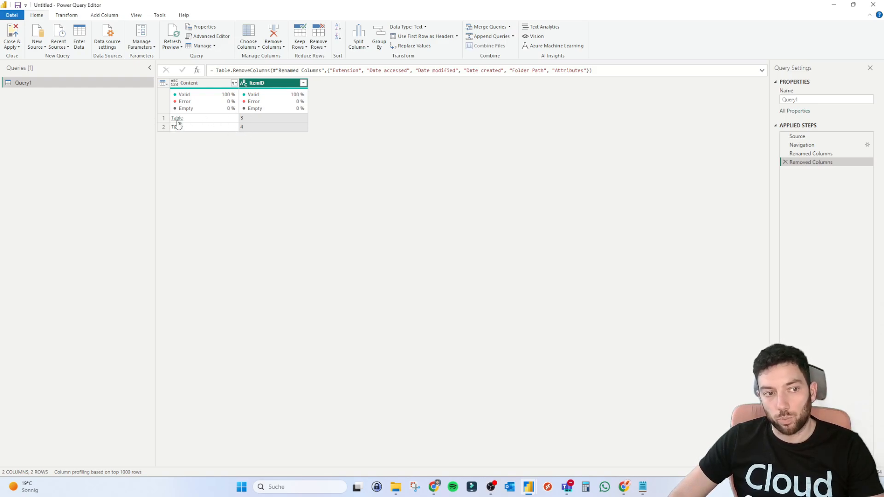
left_click(235, 83)
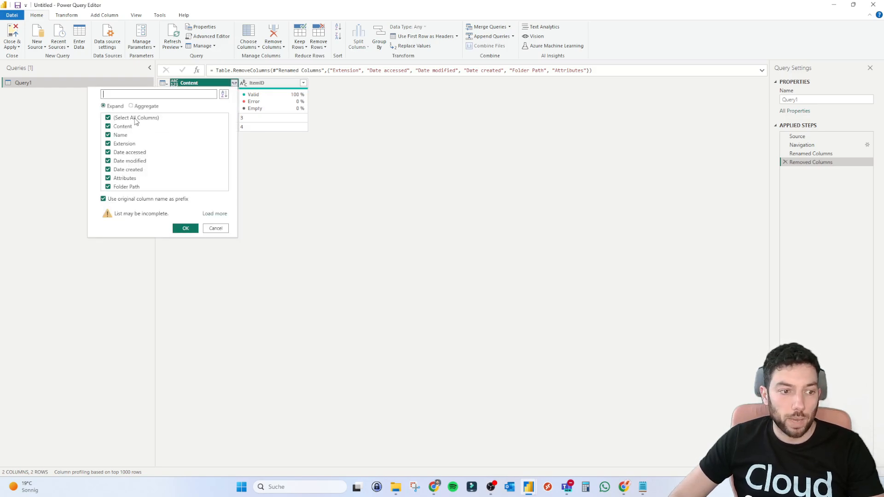
left_click(214, 214)
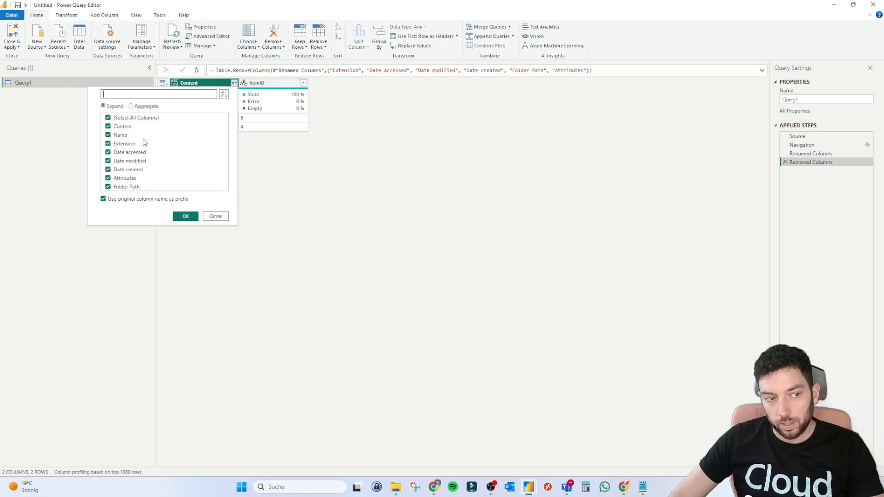
left_click(141, 119)
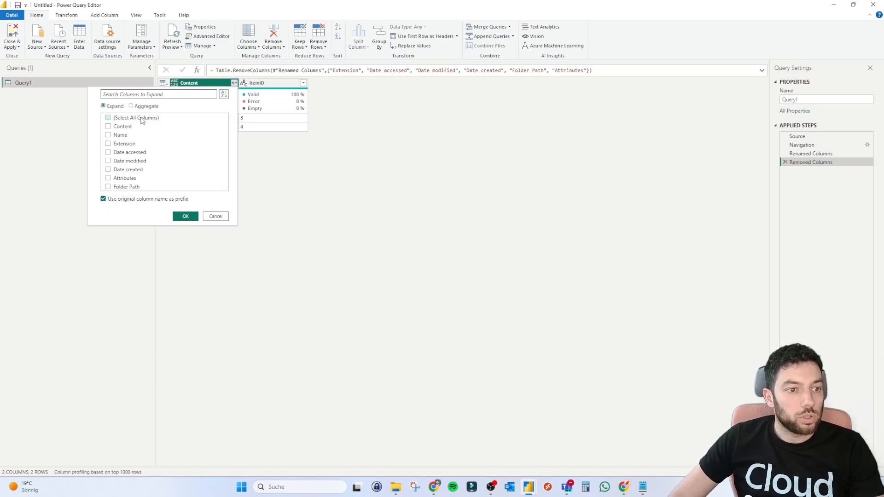
left_click(117, 129)
left_click(123, 135)
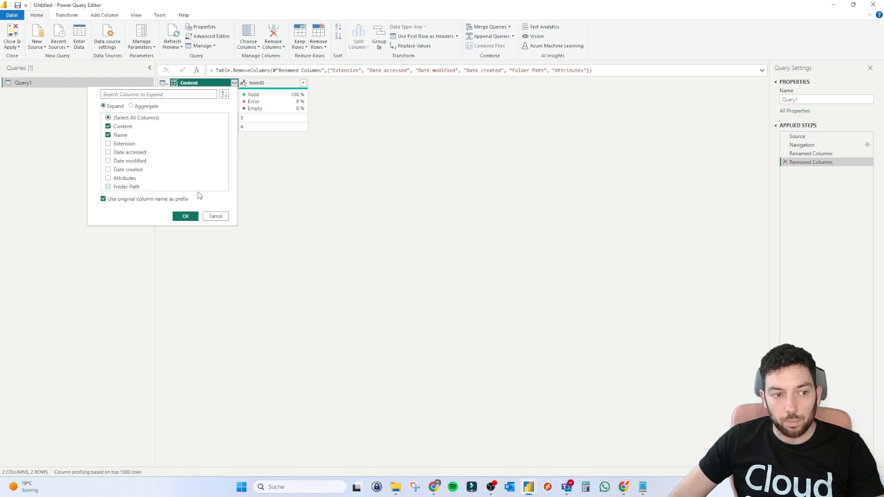
left_click(189, 216)
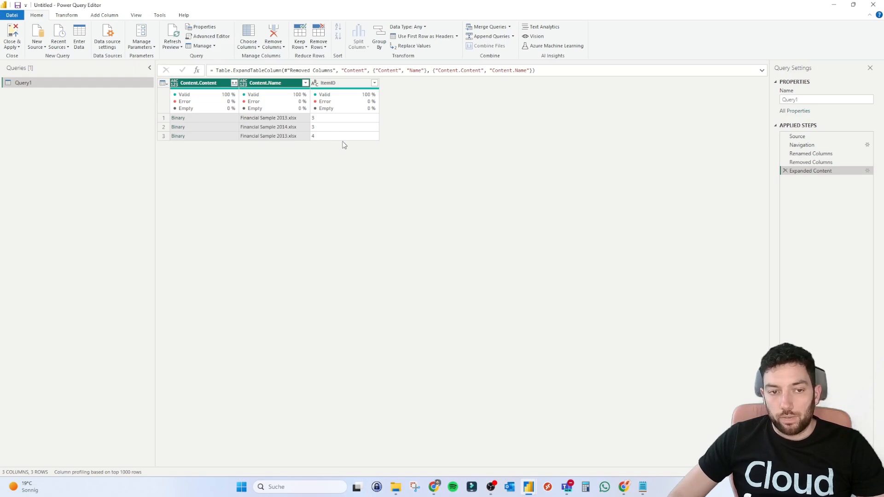
left_click_drag(343, 84, 193, 85)
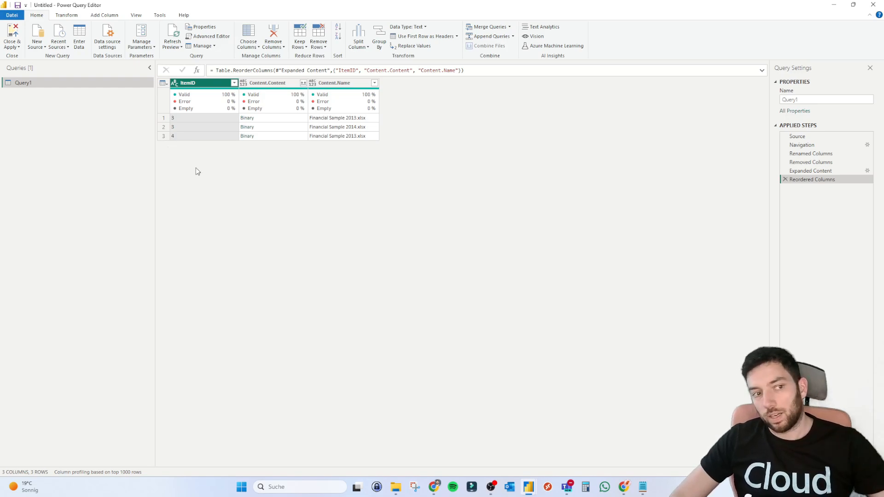
- Start combining the Content.Content files, and switch to Excel to review the rows and Year filter values of Financial Sample 2013
mouse_move(290, 105)
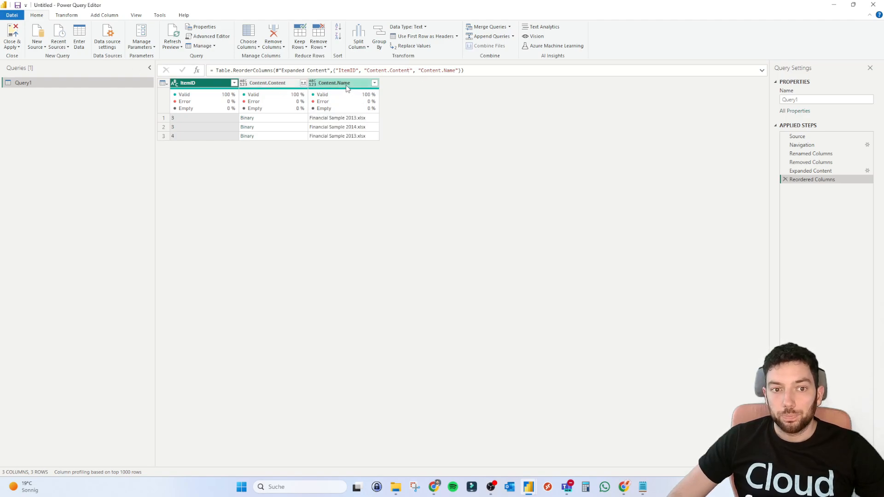
left_click(303, 84)
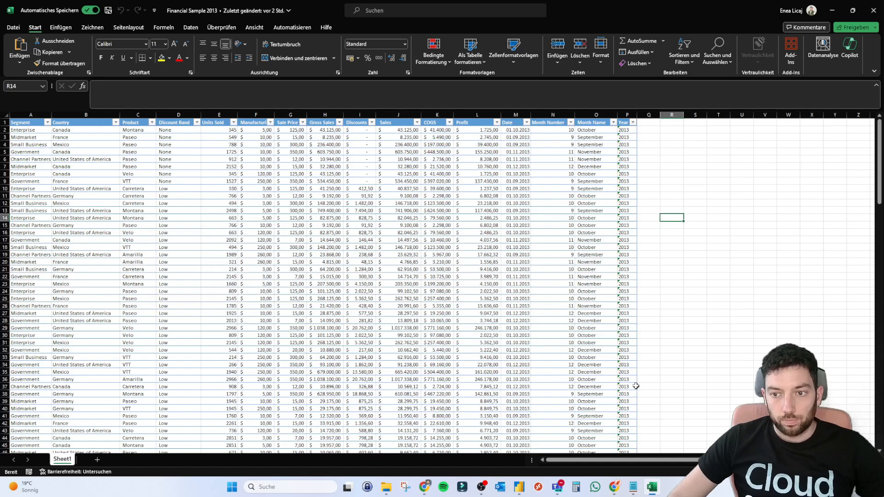
scroll(636, 386, "down", 20)
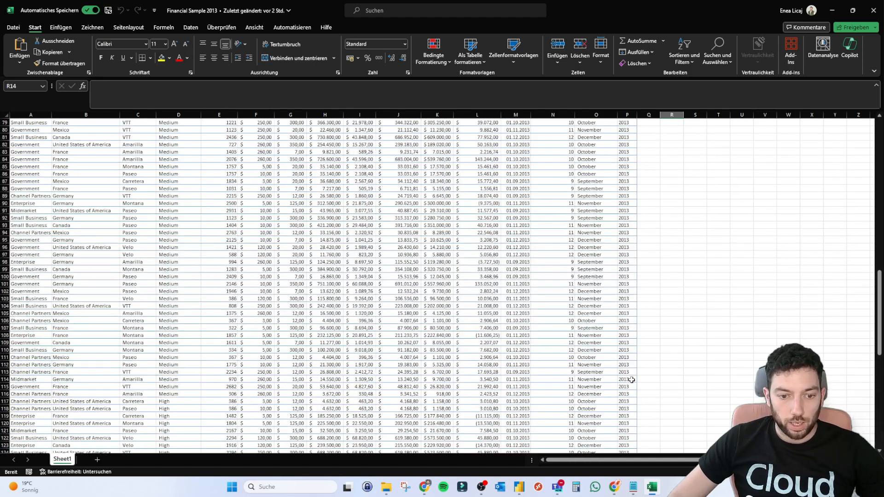
scroll(631, 380, "up", 13)
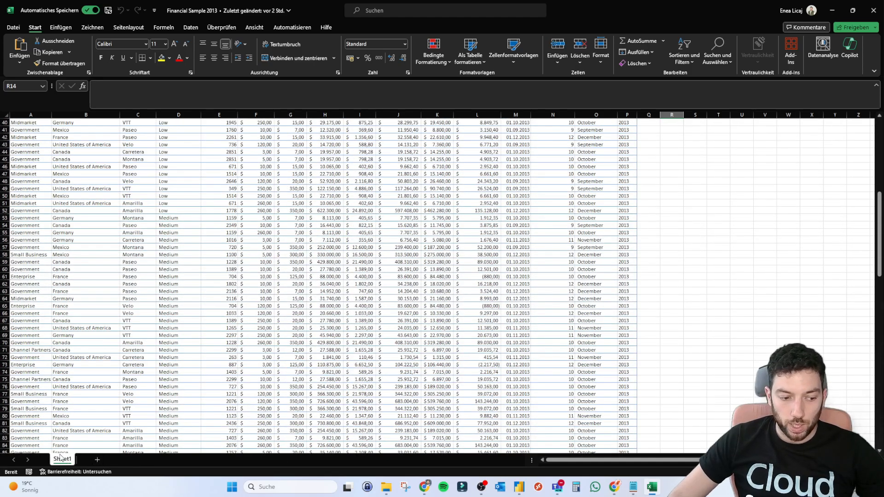
scroll(76, 219, "up", 13)
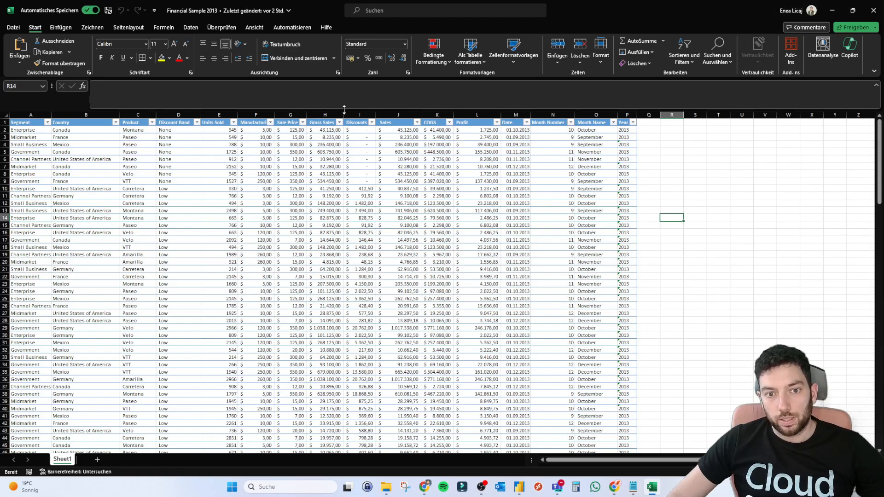
left_click(634, 123)
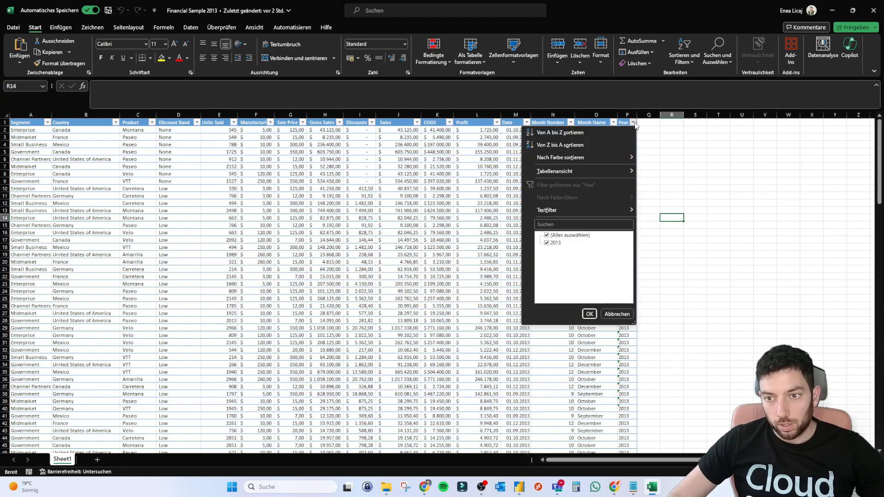
left_click(635, 125)
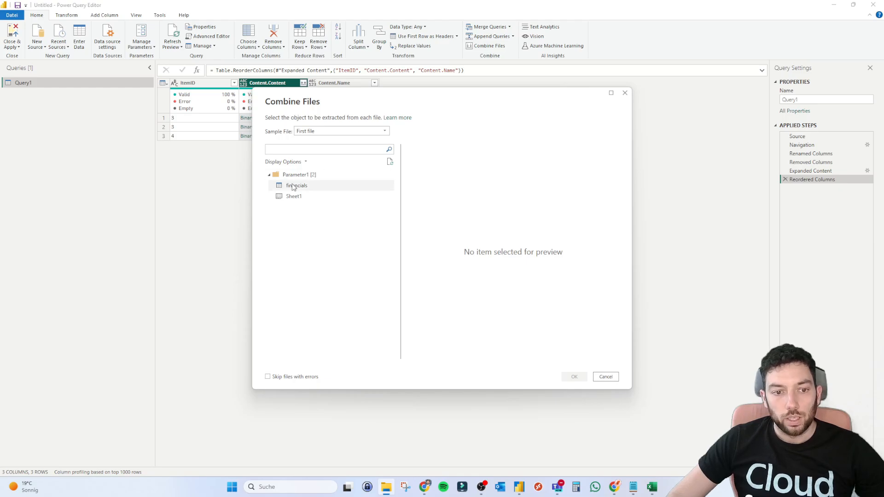
- Combine the files in Power Query by extracting the financials table from each, and look across the resulting columns
left_click(313, 188)
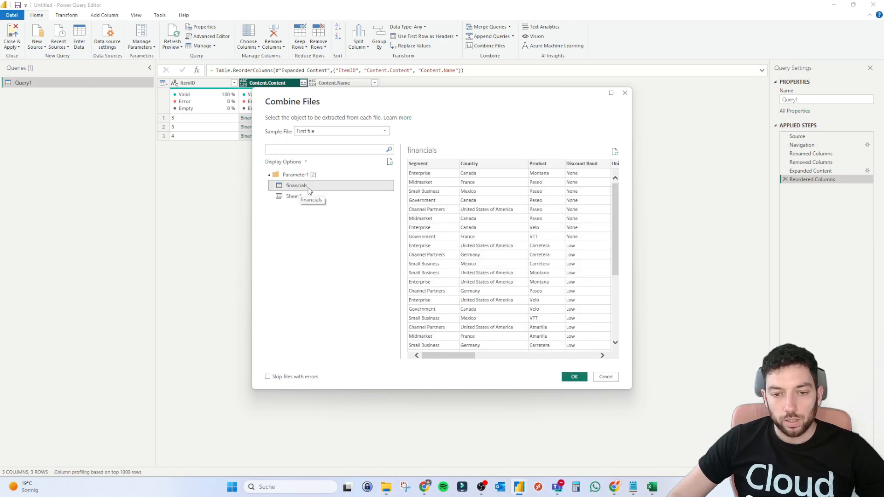
left_click(567, 378)
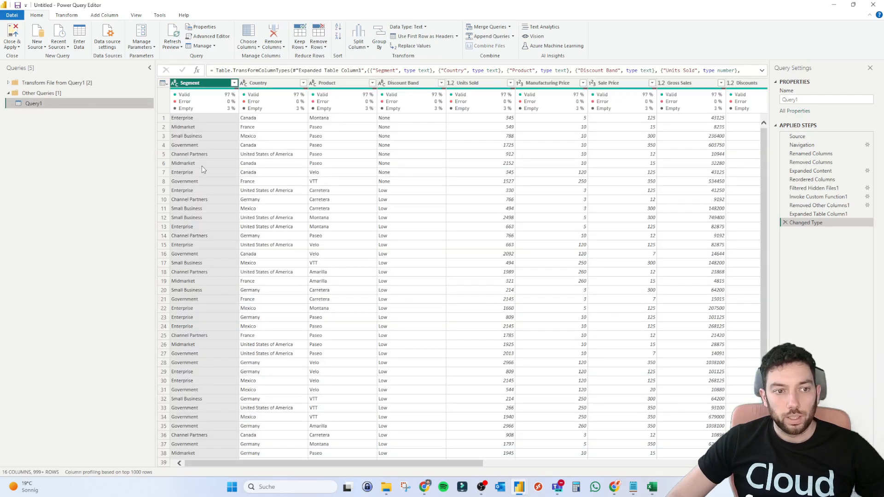
scroll(419, 201, "right", 10)
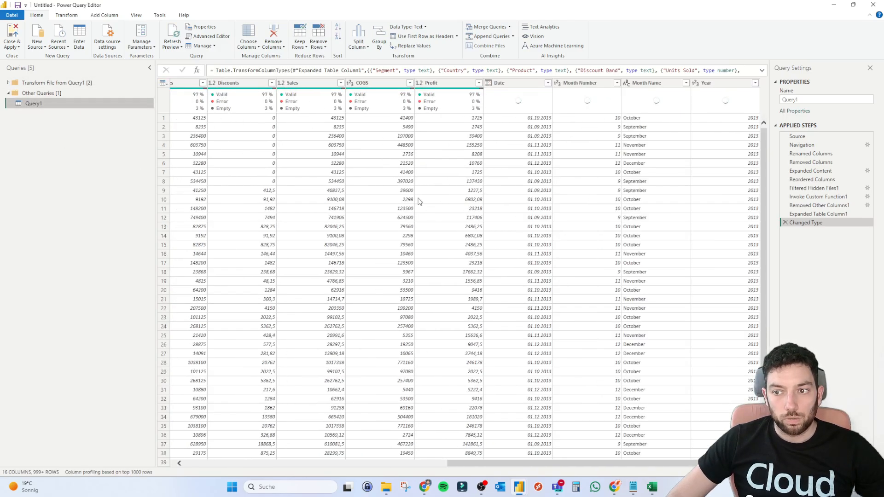
scroll(420, 201, "left", 10)
scroll(420, 202, "right", 10)
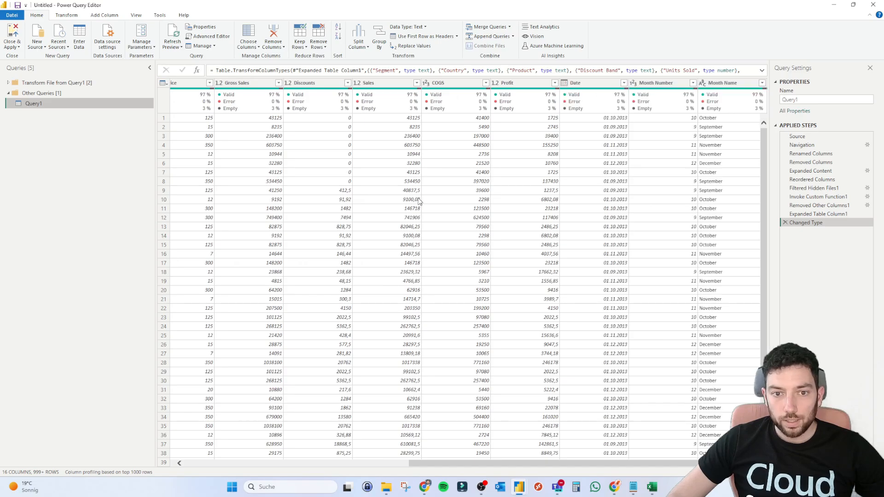
scroll(419, 201, "left", 10)
scroll(420, 201, "right", 10)
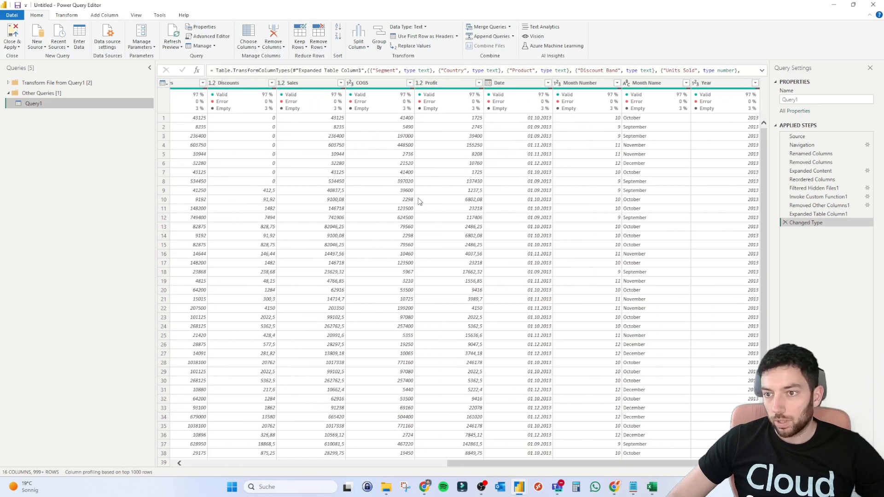
scroll(417, 201, "left", 10)
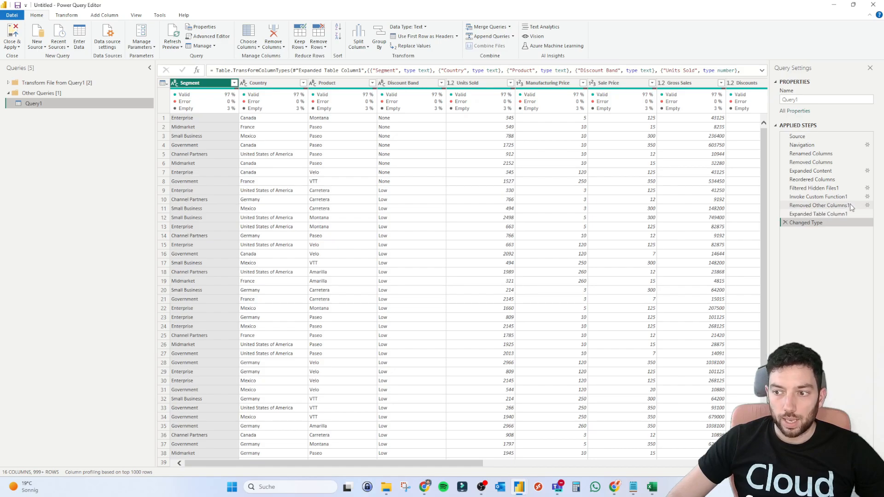
- Add ItemID to the columns kept by the Removed Other Columns1 step, and look across the columns of the Changed Type step
left_click(864, 205)
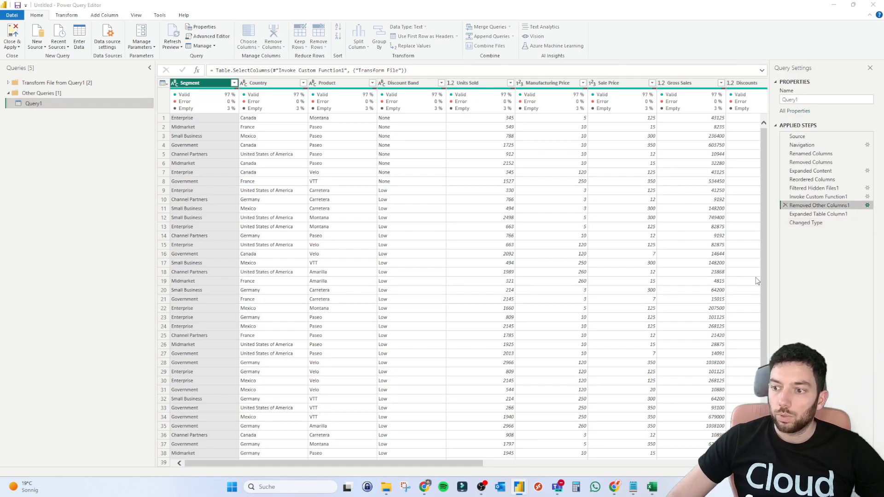
left_click(867, 206)
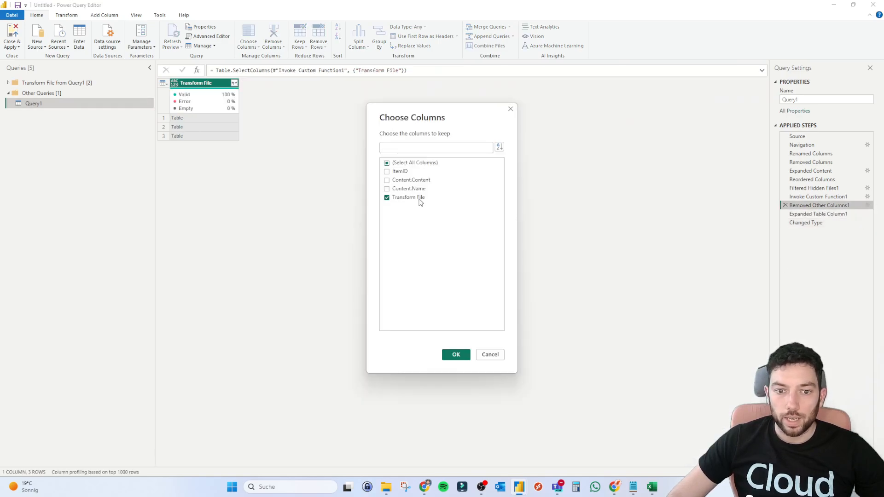
left_click(386, 172)
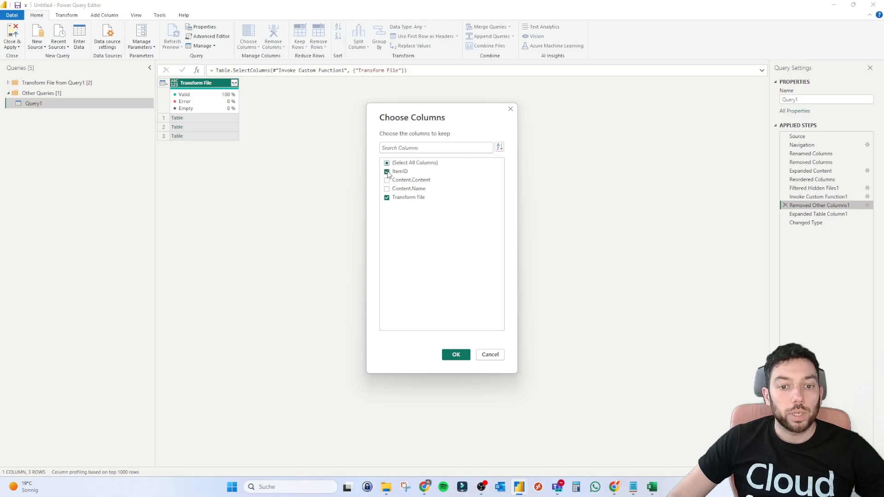
left_click(455, 355)
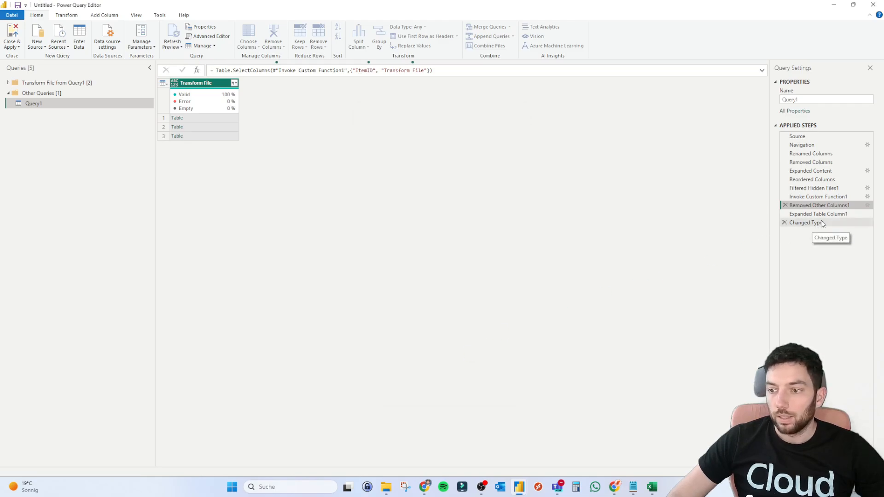
left_click(814, 223)
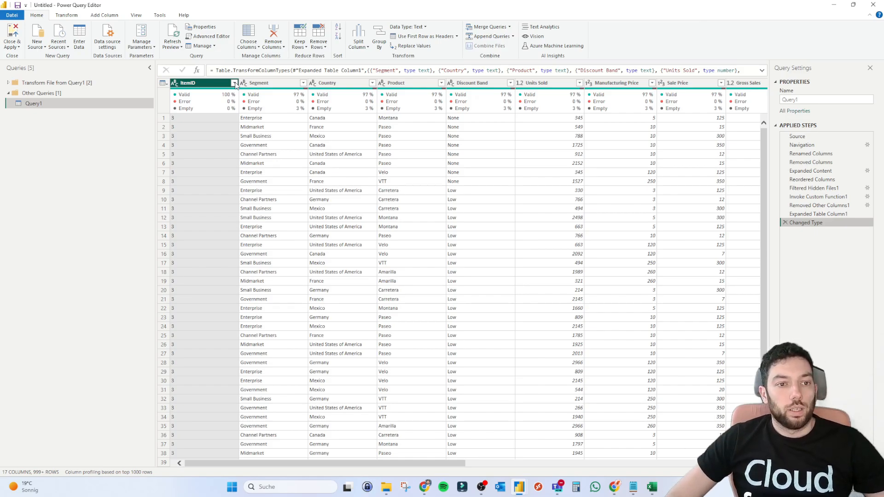
scroll(410, 221, "right", 5)
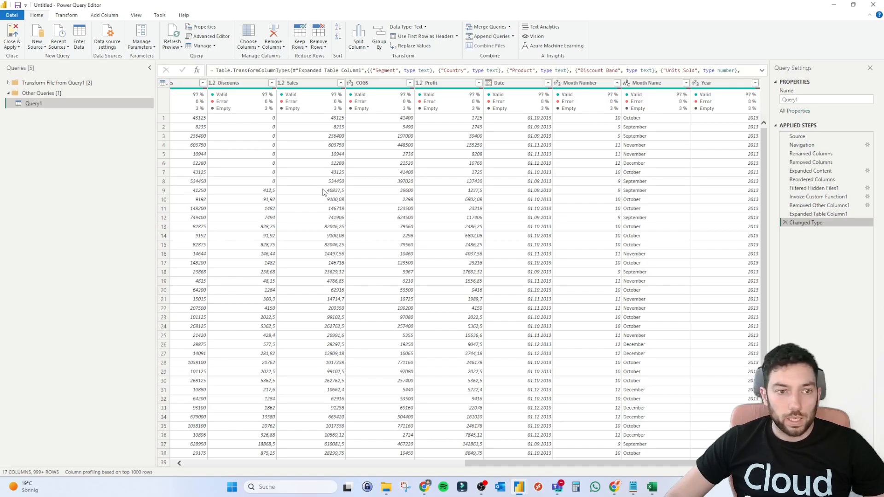
scroll(324, 193, "left", 10)
scroll(324, 192, "right", 10)
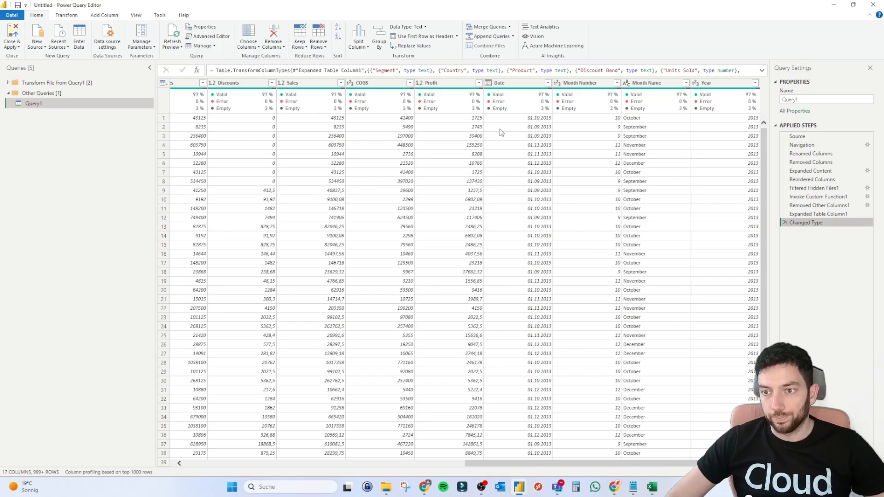
scroll(316, 138, "left", 10)
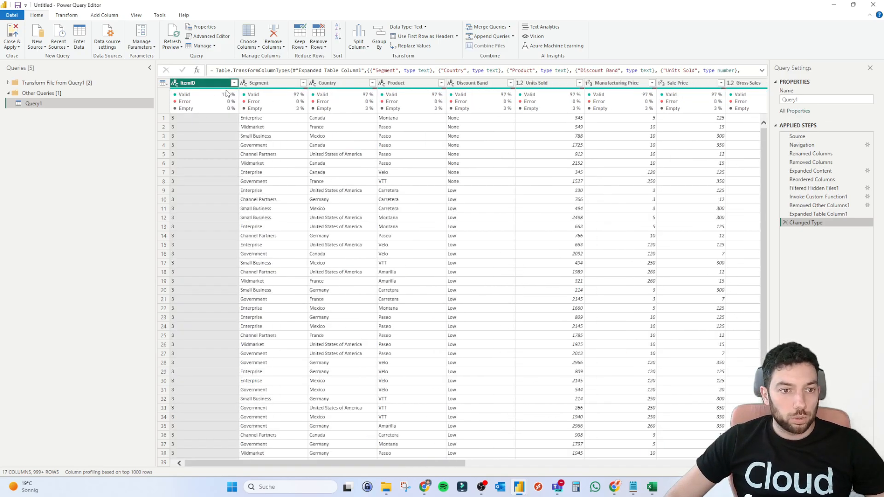
- Check the item IDs in the SharePoint list ExcelRepoList, and filter the query's ItemID column to 3
left_click(233, 83)
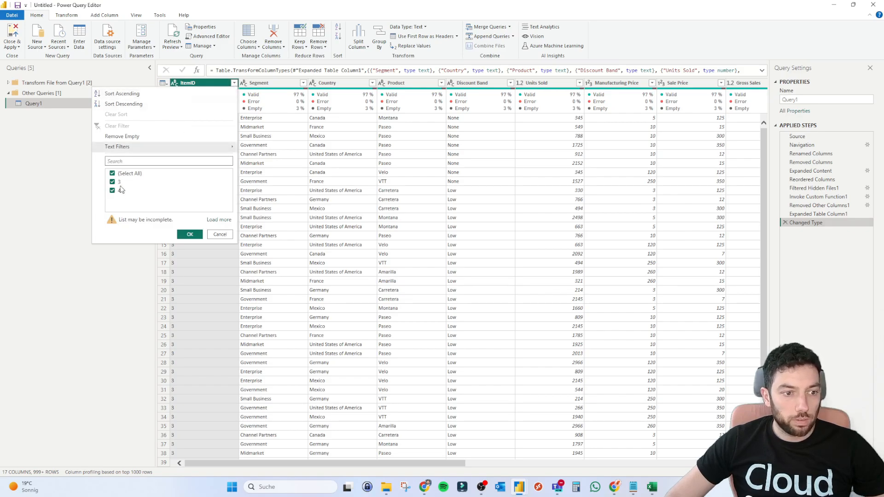
left_click(614, 486)
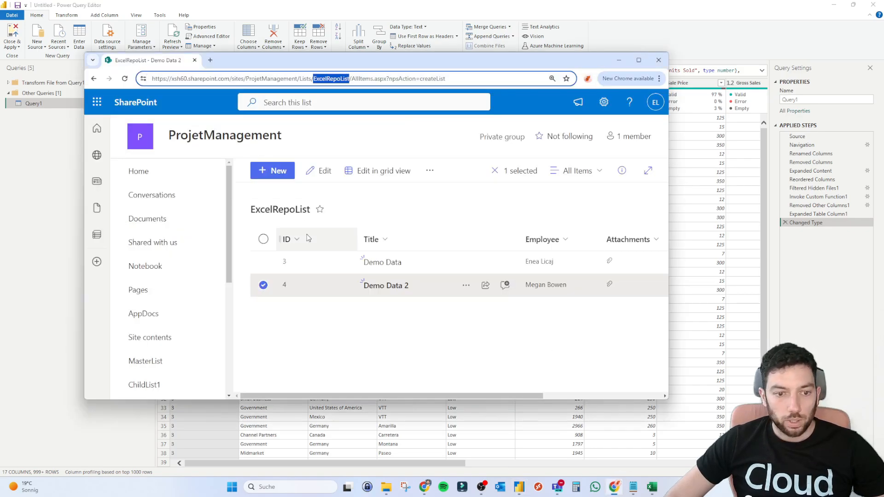
left_click(619, 60)
left_click(119, 175)
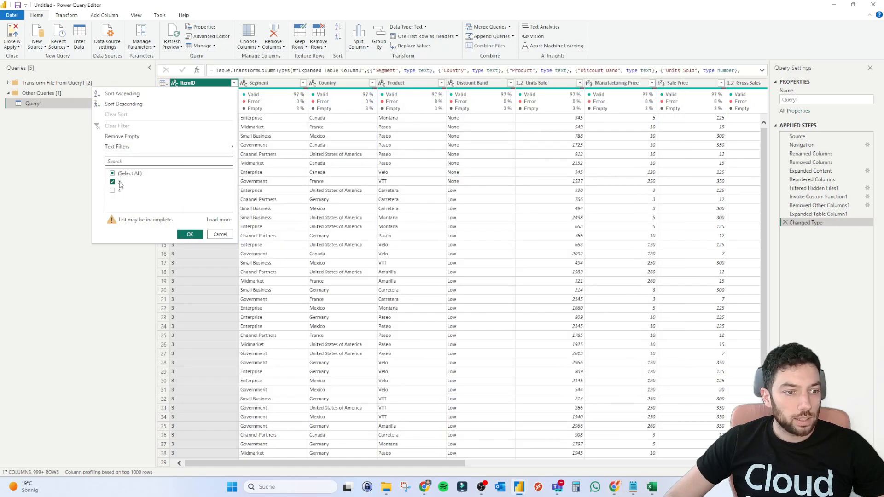
left_click(190, 235)
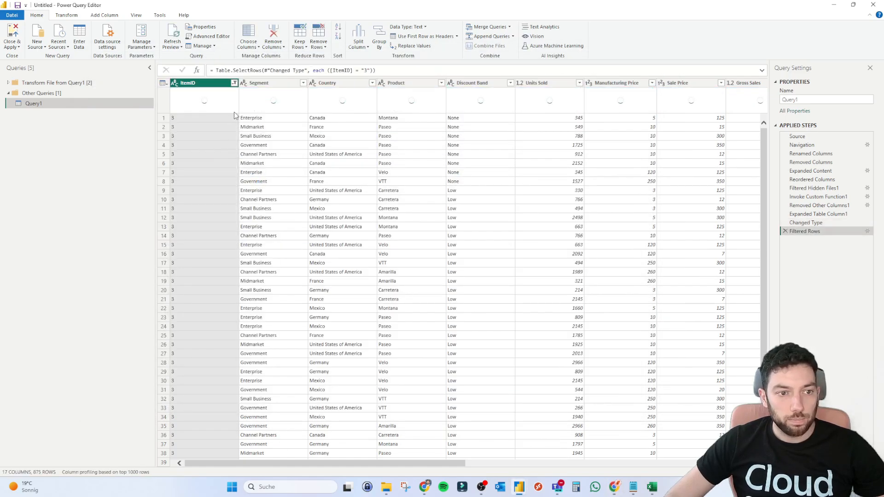
- Review the ItemID filter values, and compare the filtered rows with the items and Attachments column of ExcelRepoList in SharePoint
left_click(235, 83)
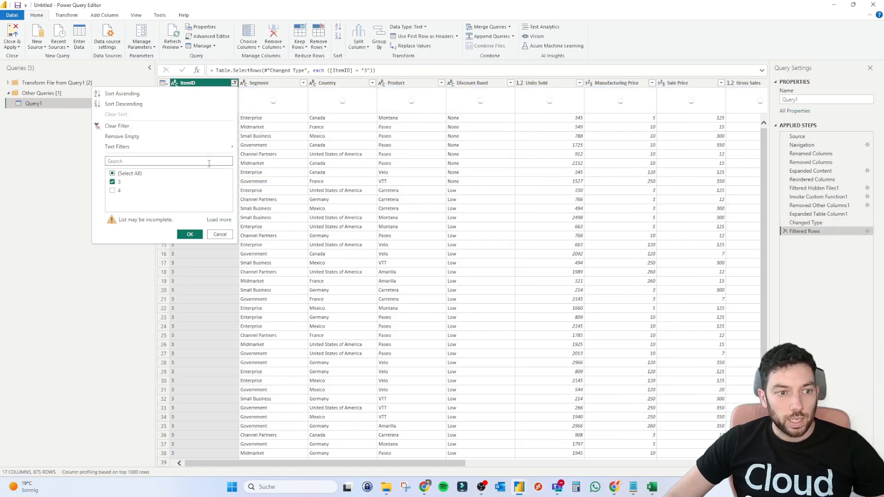
left_click(220, 234)
key("alt+Tab")
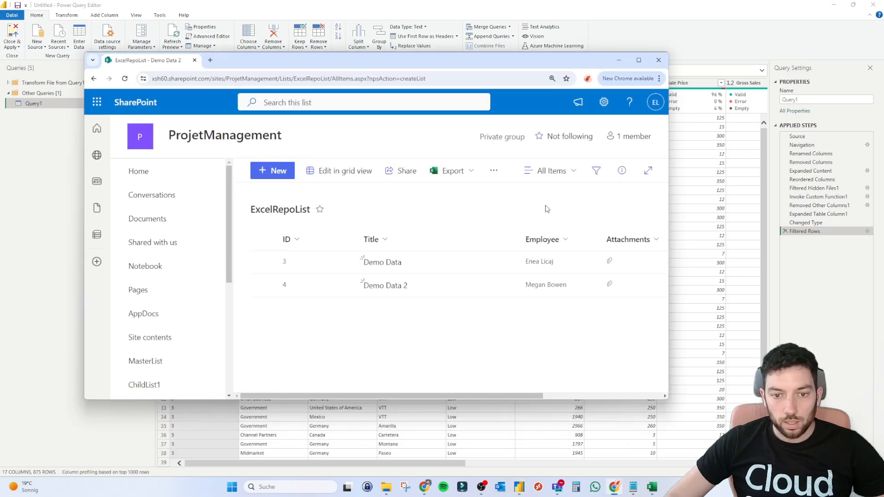
scroll(478, 270, "right", 3)
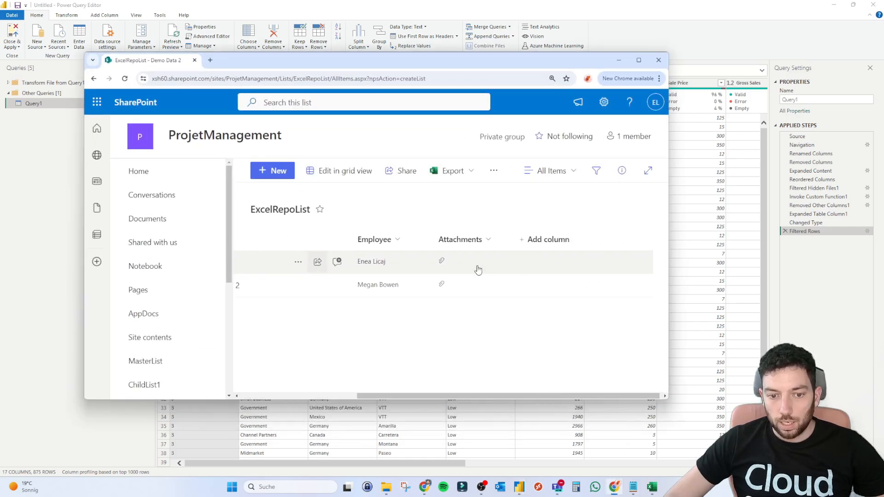
scroll(476, 267, "left", 3)
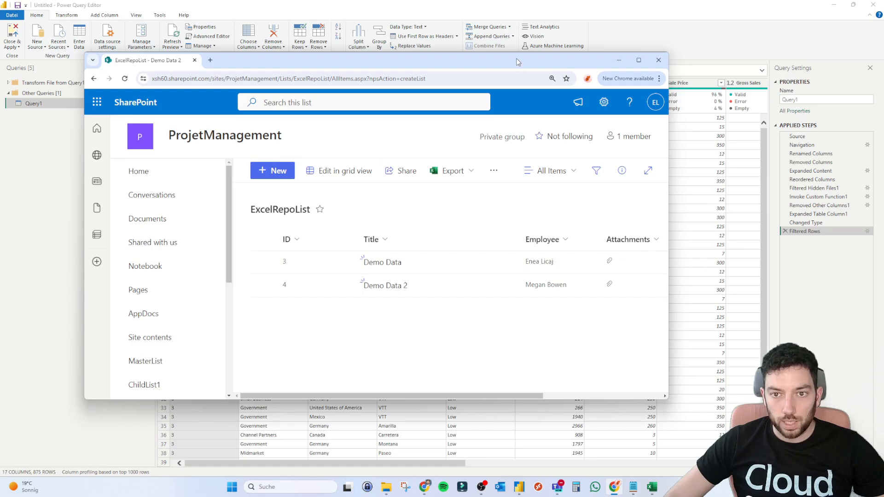
left_click_drag(516, 60, 523, 239)
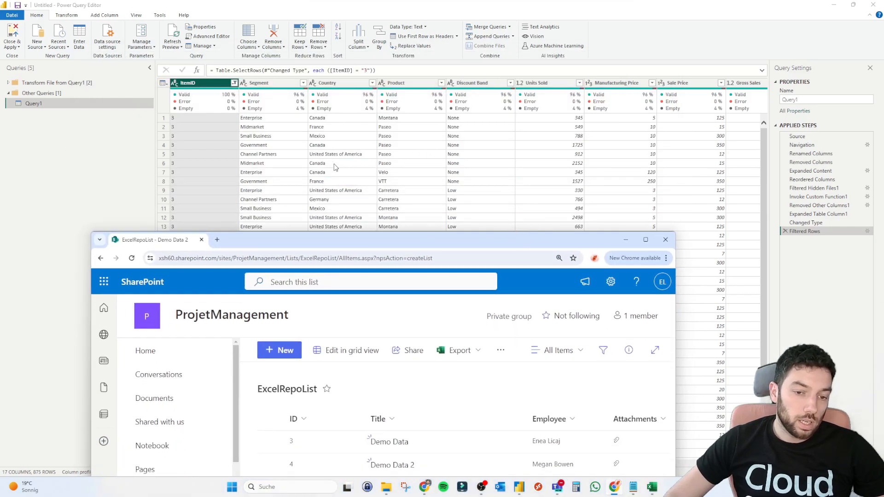
left_click(624, 239)
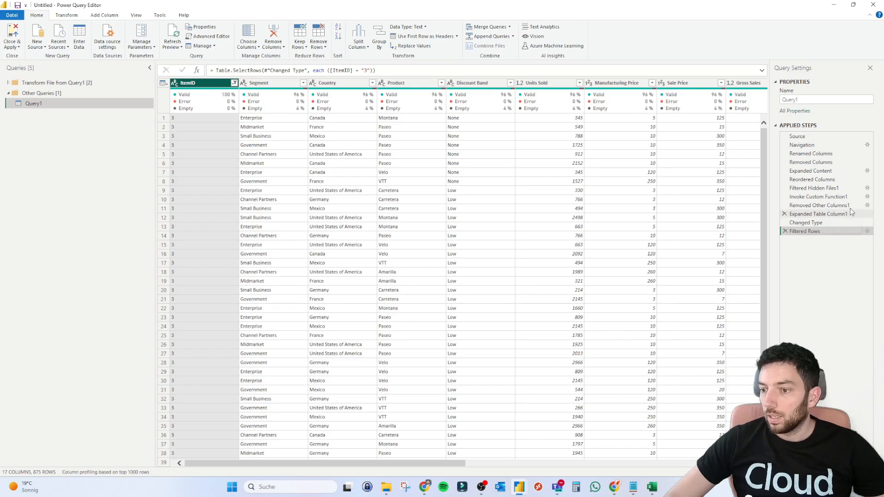
- Add Content.Name to the columns kept by the Removed Other Columns1 step, and return to the Filtered Rows step
left_click(867, 205)
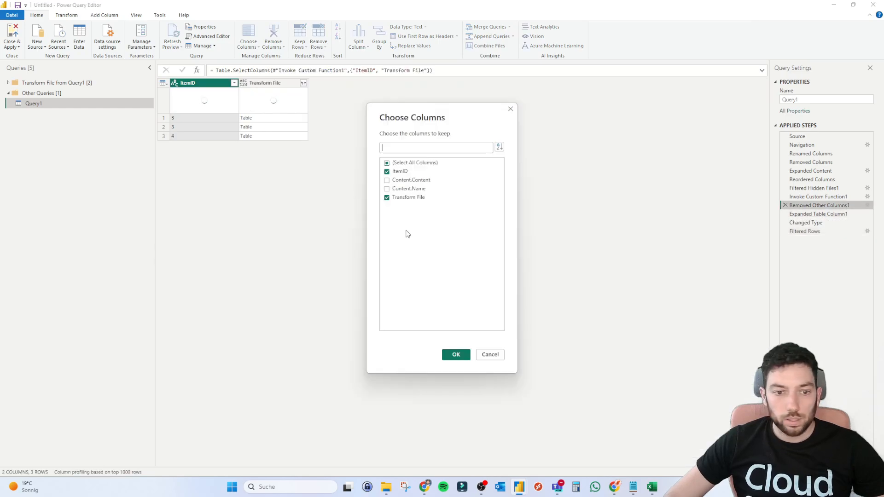
left_click(399, 189)
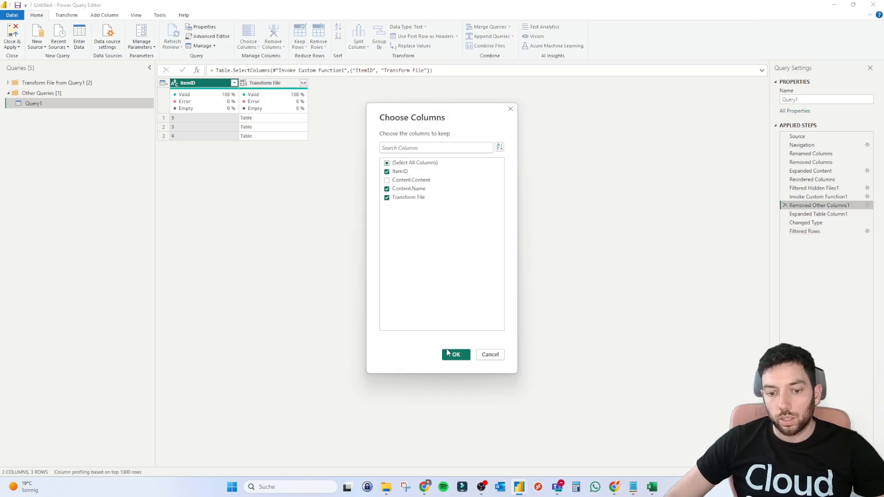
left_click(453, 354)
left_click(827, 232)
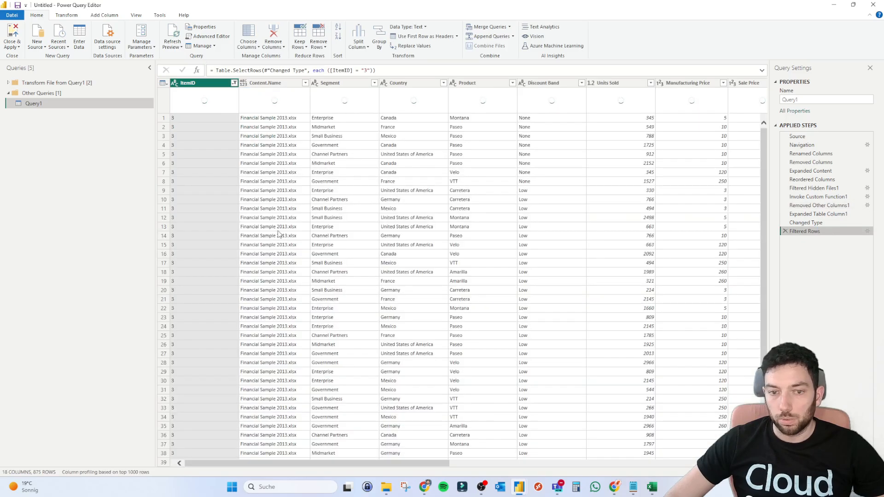
- Review the Content.Name and ItemID filter values, and compare them with the attachments of the Demo Data item in SharePoint
left_click(276, 85)
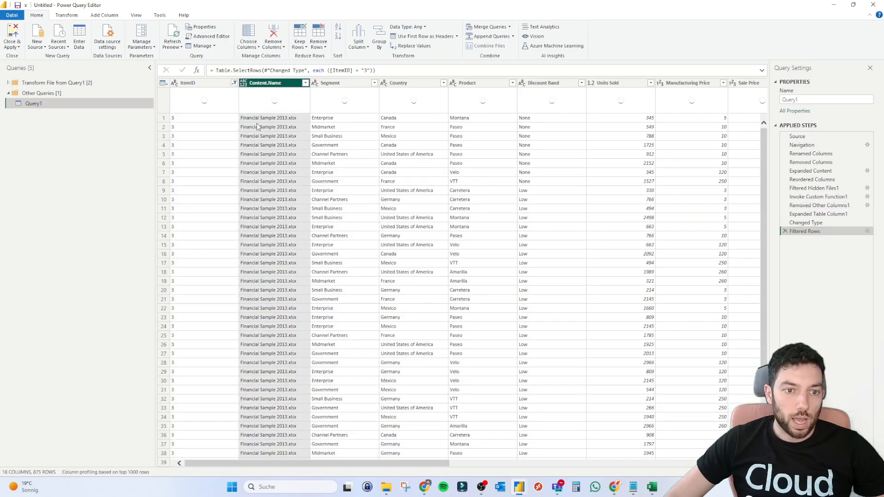
left_click(305, 83)
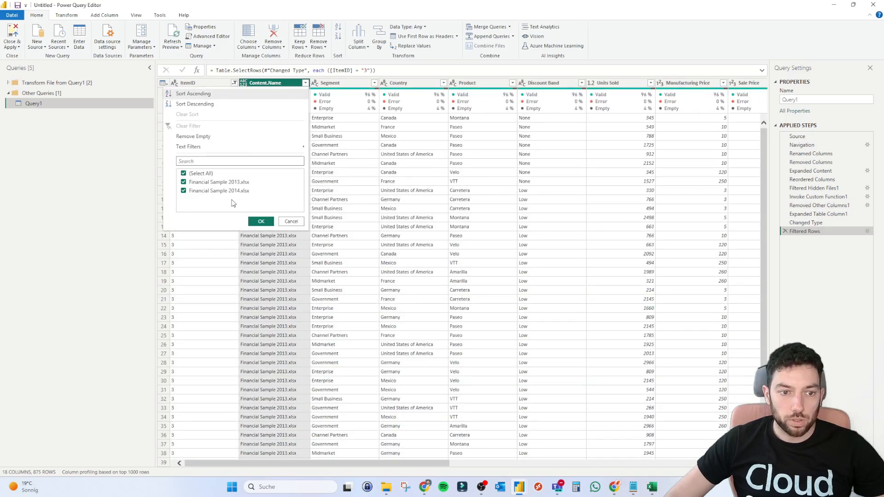
left_click(283, 221)
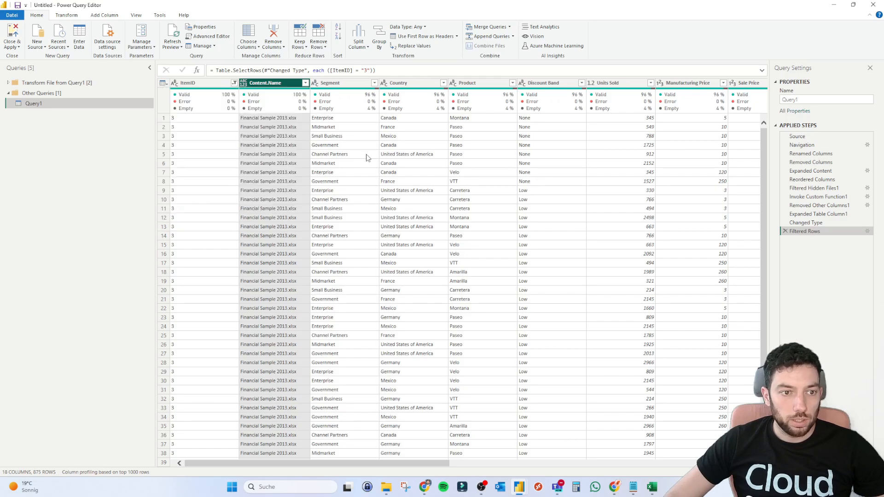
left_click(234, 83)
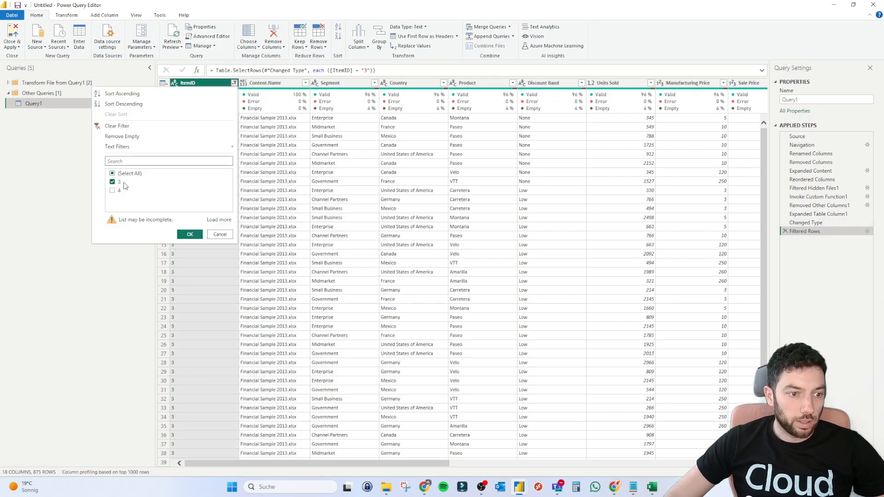
left_click(221, 236)
key("alt+Tab")
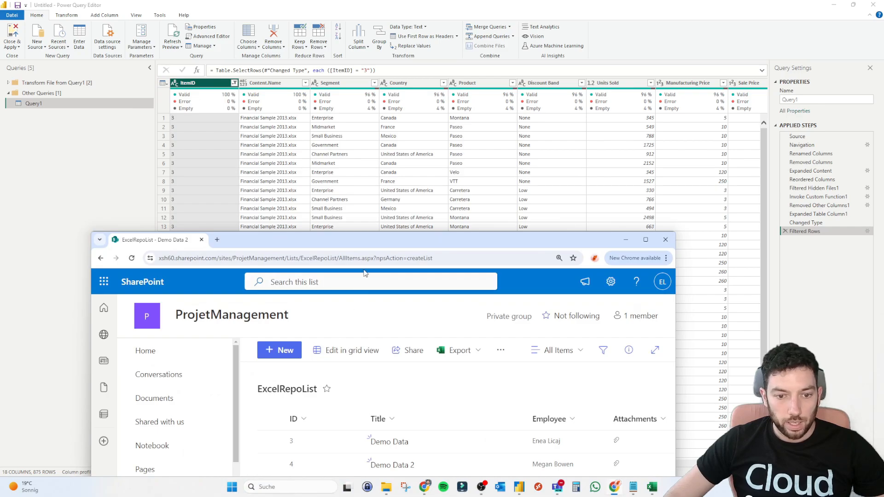
left_click_drag(371, 247, 380, 136)
left_click(392, 327)
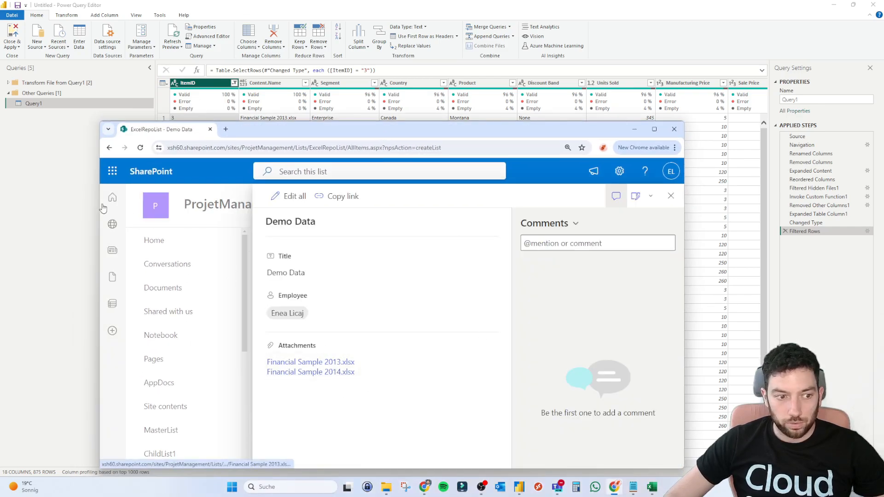
left_click(74, 193)
- Examine the Year column's filter values, and switch to Excel to check the Financial Sample 2013 data down to its last rows
scroll(474, 151, "right", 10)
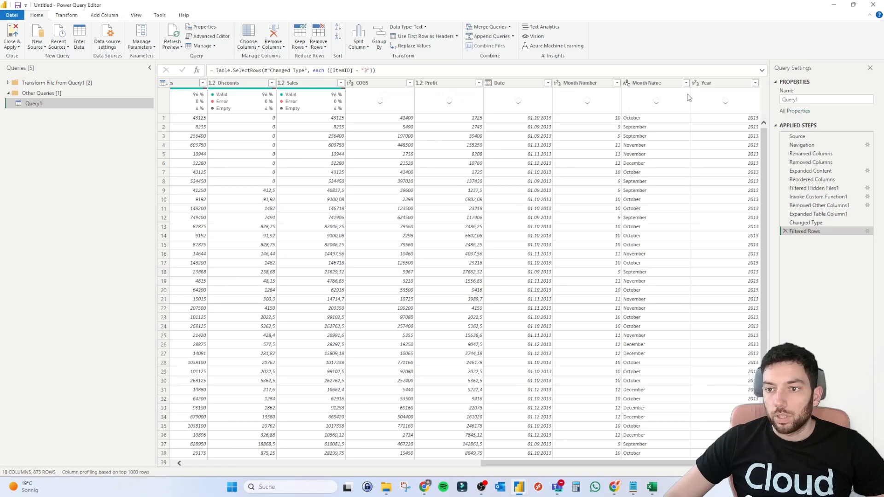
left_click(755, 83)
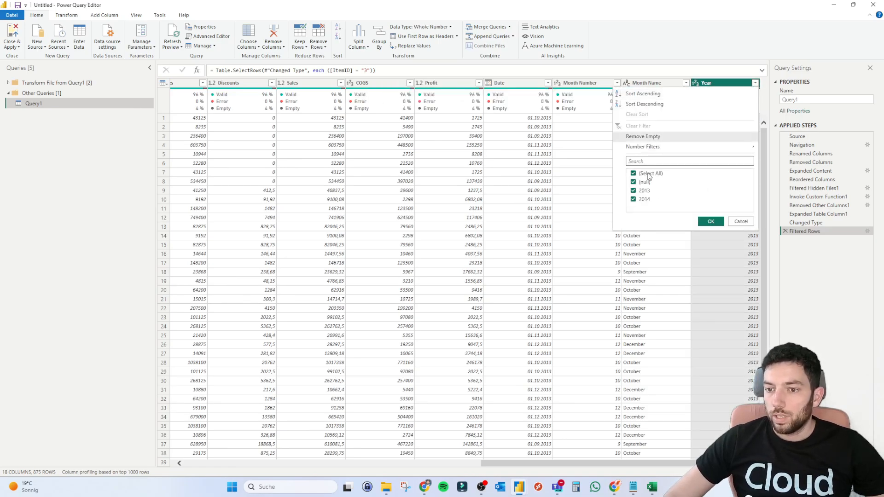
key("alt+Tab")
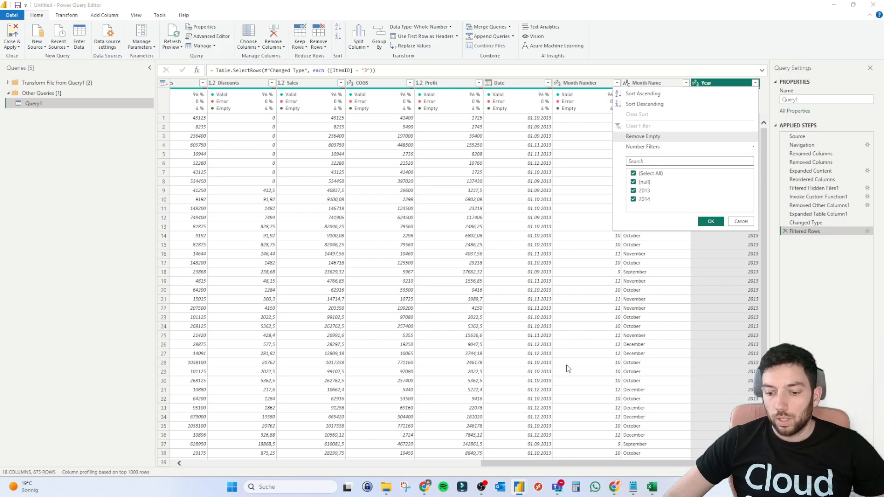
left_click(651, 487)
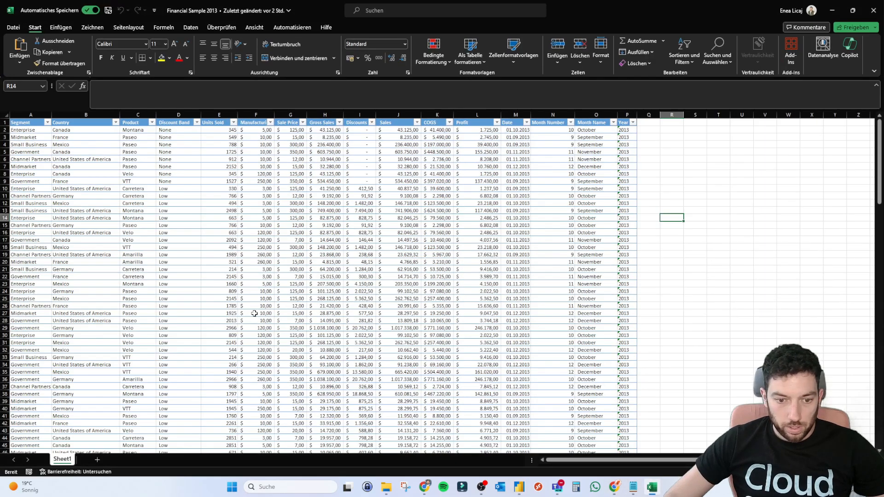
scroll(249, 304, "down", 20)
scroll(242, 293, "down", 20)
scroll(241, 293, "up", 8)
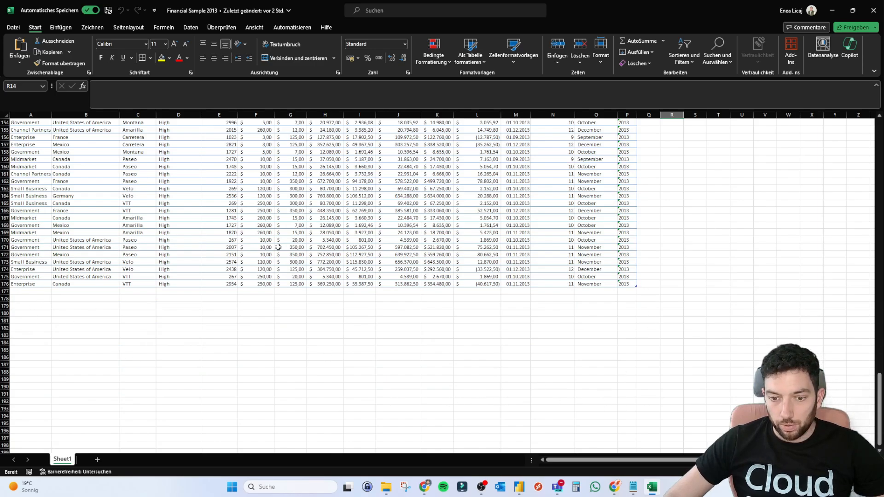
left_click(833, 11)
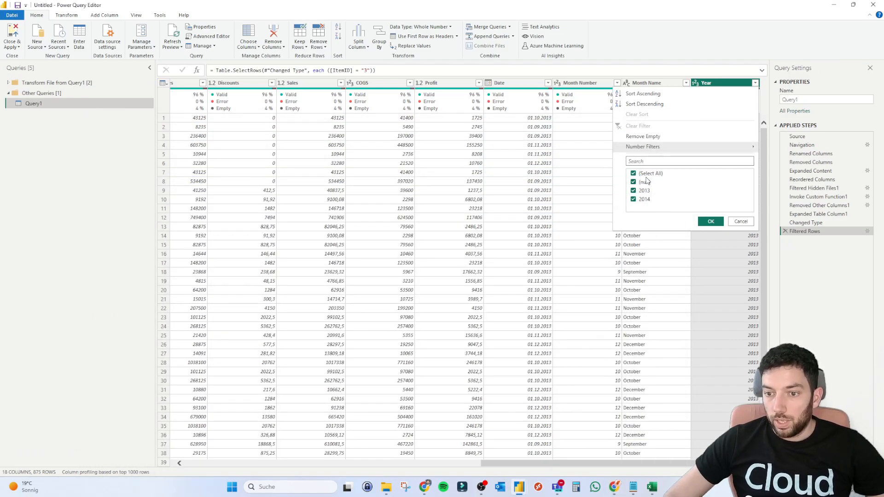
- Filter the Year column to only its null values
left_click(648, 174)
left_click(643, 182)
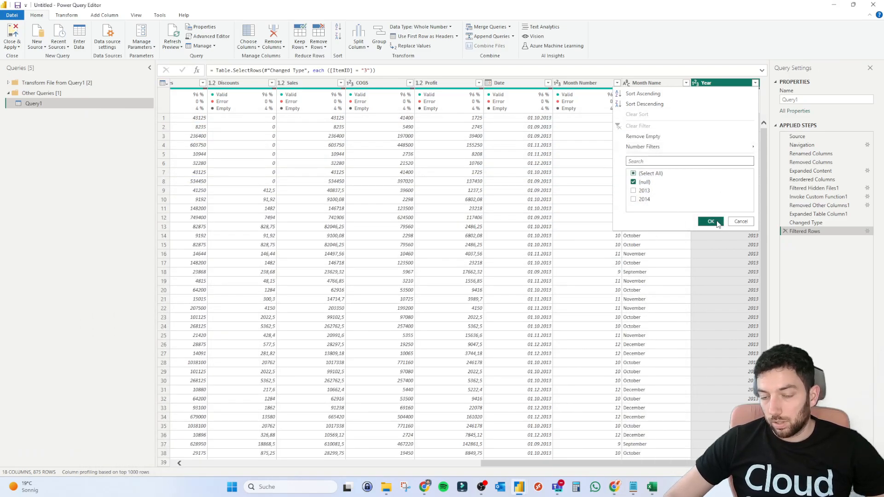
left_click(711, 221)
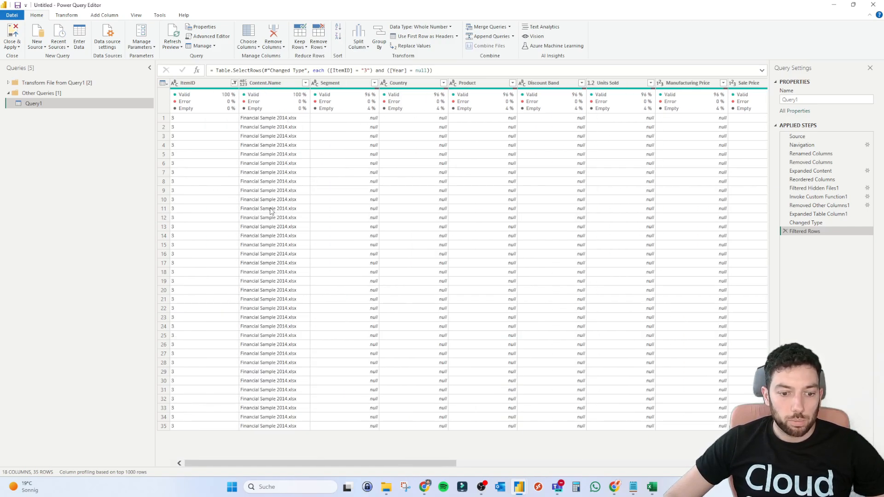
- Switch to SharePoint, open the Demo Data item's Financial Sample 2014 attachment, and examine the end of its table for empty rows
key("alt+Tab")
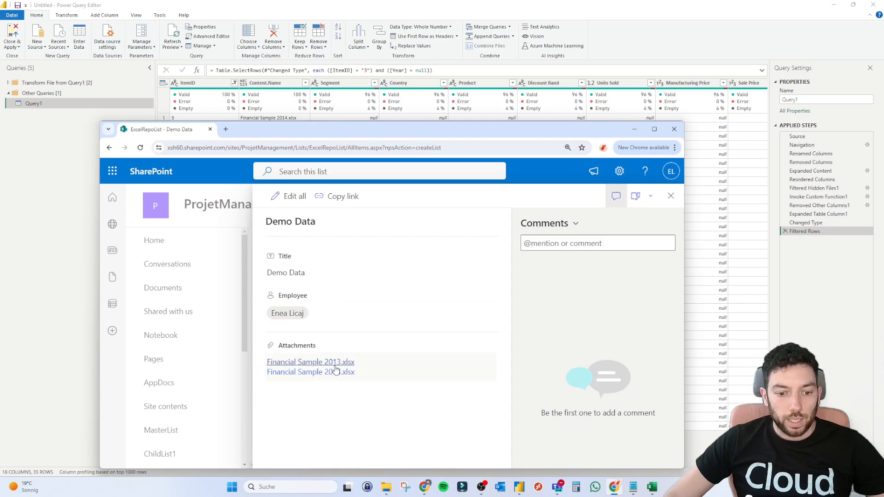
left_click(335, 363)
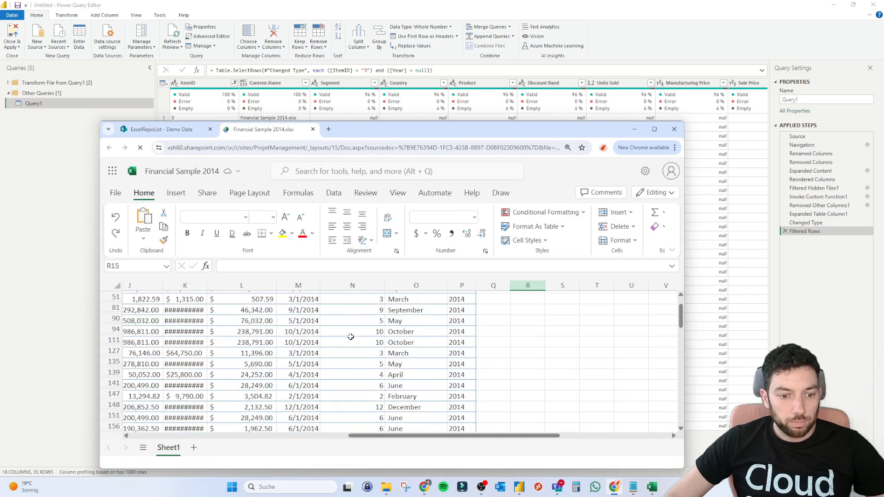
left_click(654, 128)
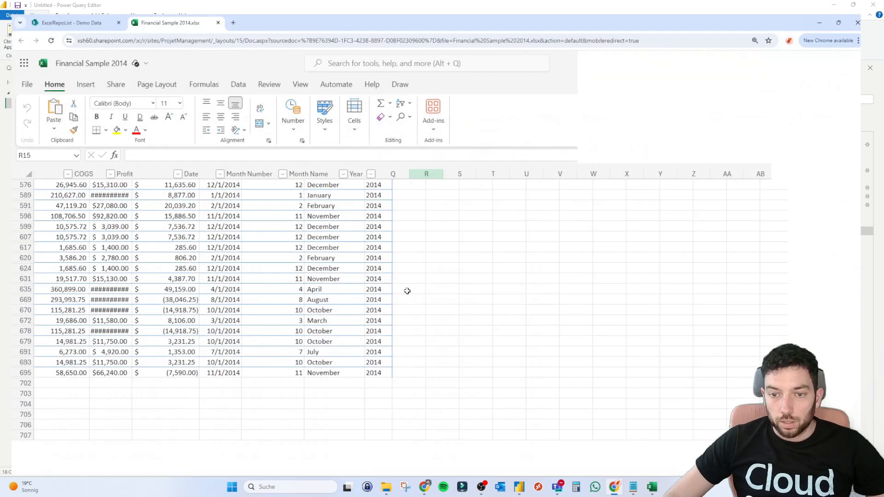
scroll(283, 309, "up", 4)
scroll(138, 349, "left", 10)
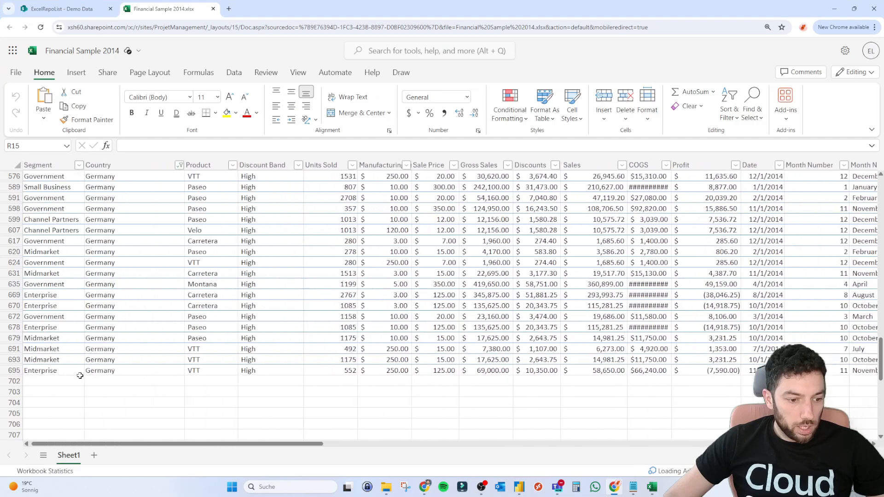
scroll(84, 374, "down", 4)
scroll(83, 373, "up", 7)
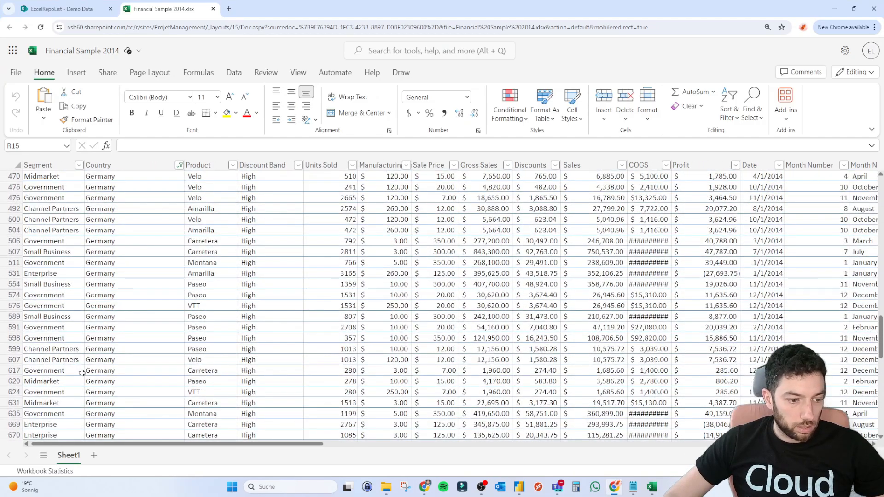
scroll(82, 372, "down", 5)
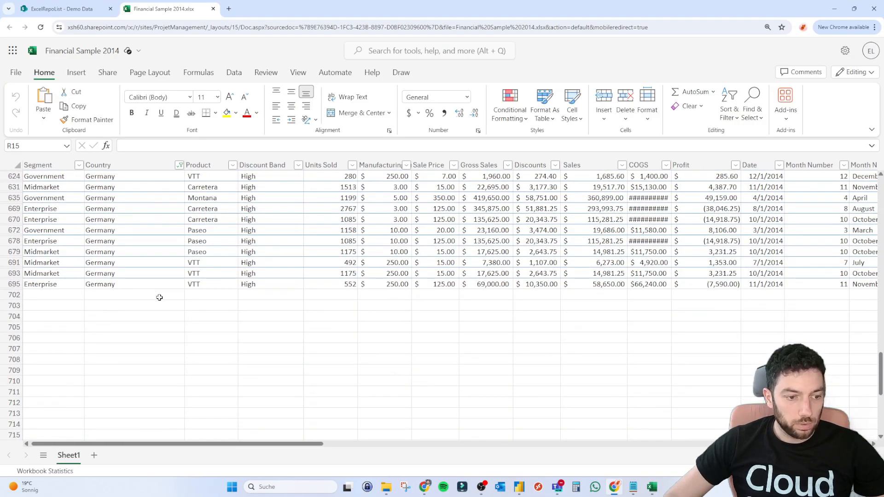
scroll(301, 353, "up", 8)
left_click(854, 9)
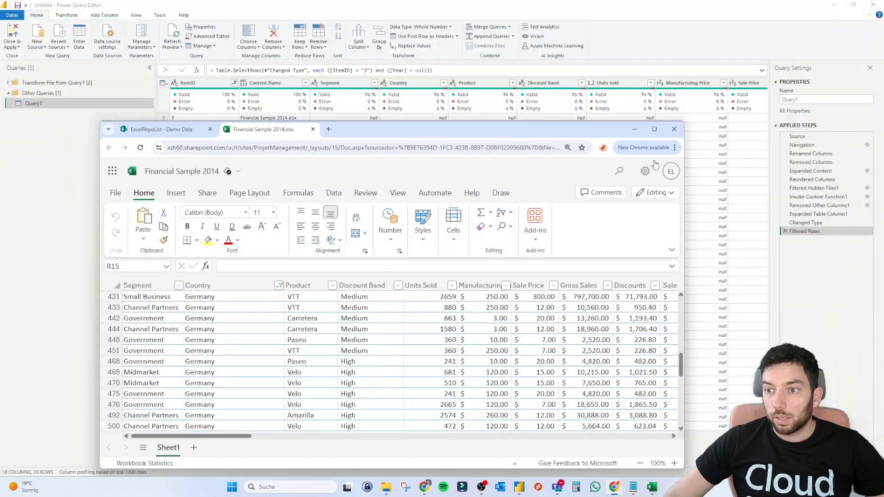
left_click(634, 130)
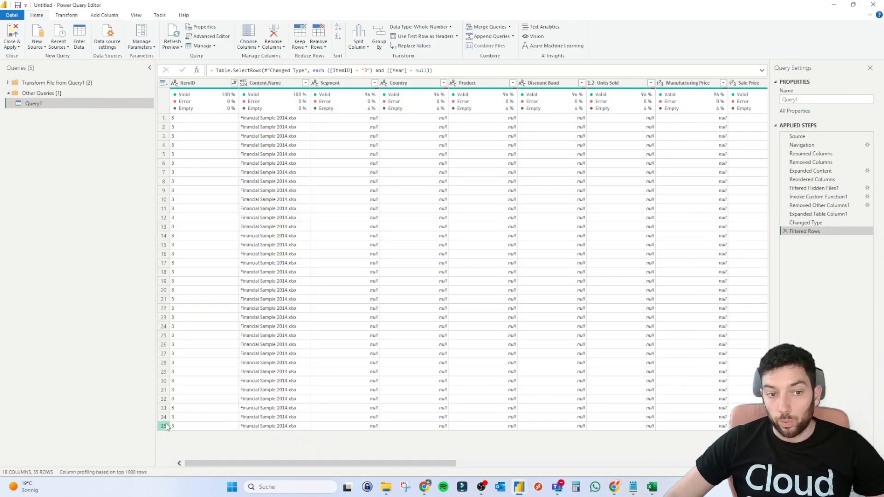
- Examine the null rows across all columns of Query1, and delete the Filtered Rows step
scroll(529, 328, "right", 10)
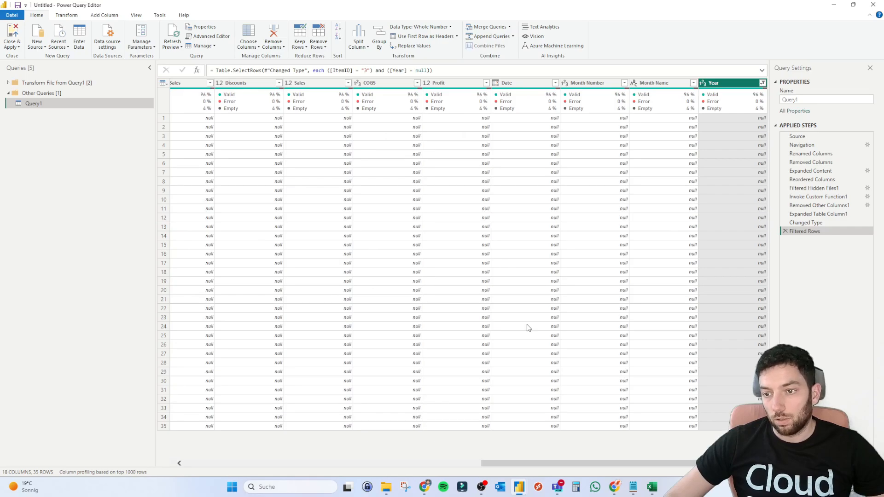
scroll(528, 328, "left", 10)
scroll(528, 327, "right", 10)
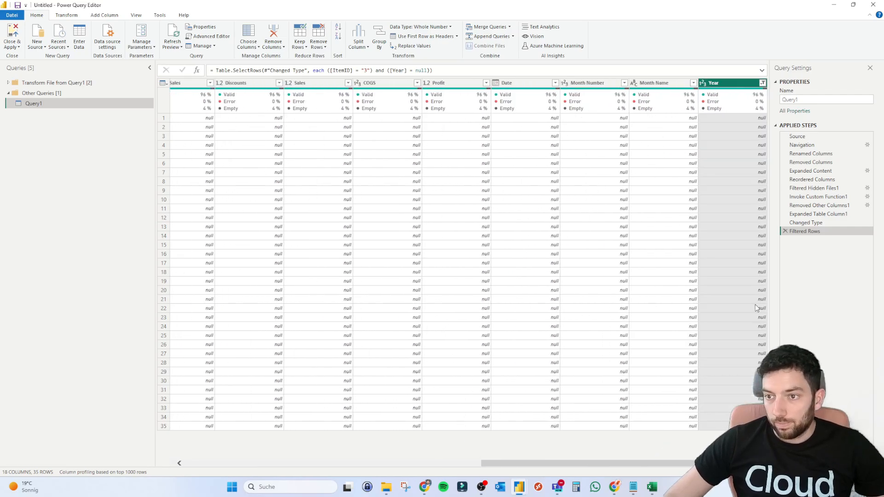
left_click(785, 231)
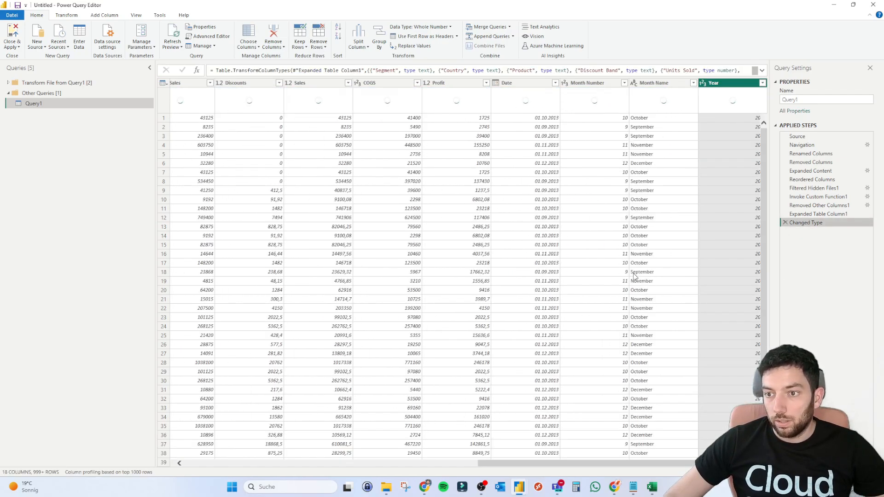
- Filter the null values out of the Year column, keeping 2013 and 2014
left_click(755, 83)
left_click(647, 182)
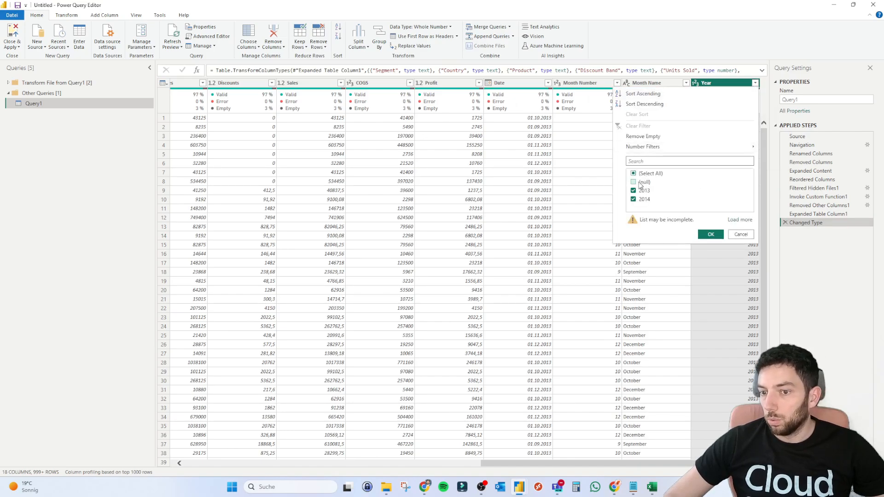
left_click(710, 235)
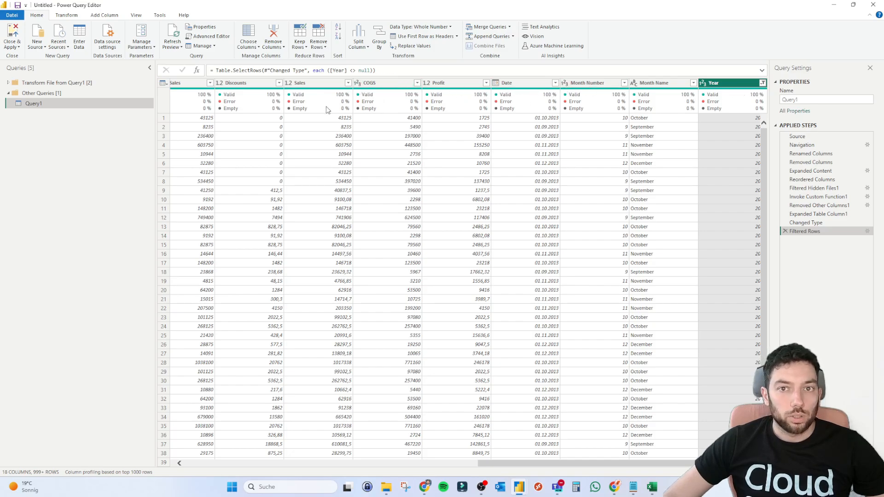
- Review the filtered rows across the columns and check the Year column's filter values without changing them
scroll(730, 174, "right", 1)
scroll(728, 170, "left", 10)
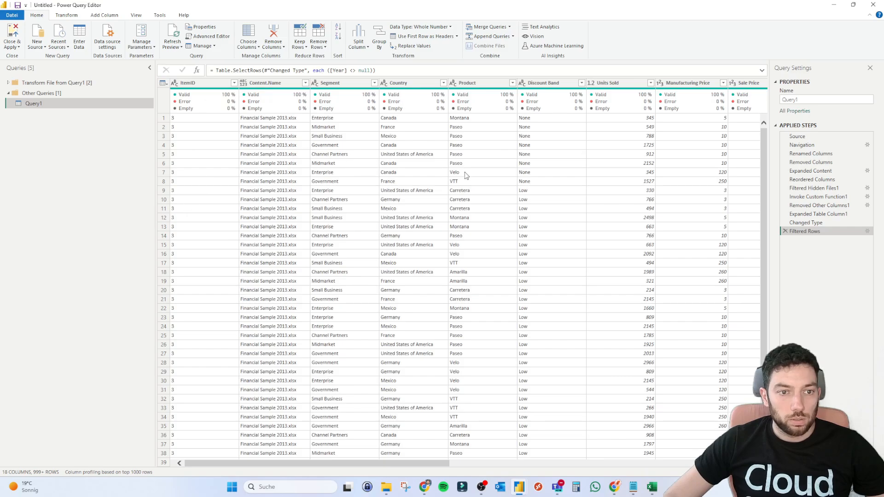
scroll(490, 178, "right", 10)
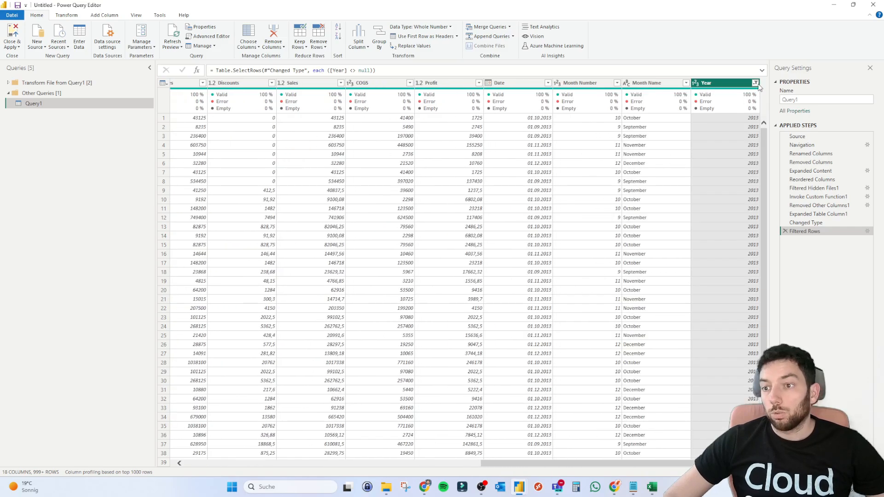
left_click(755, 83)
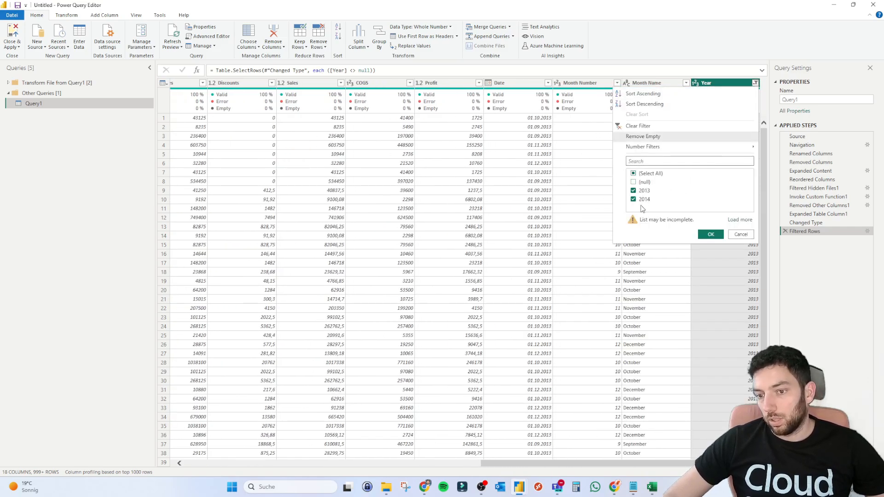
left_click(739, 233)
- Switch to the browser, close the Financial Sample 2014 workbook, and check the attachments of the Demo Data 2 item in SharePoint
key("alt+Tab")
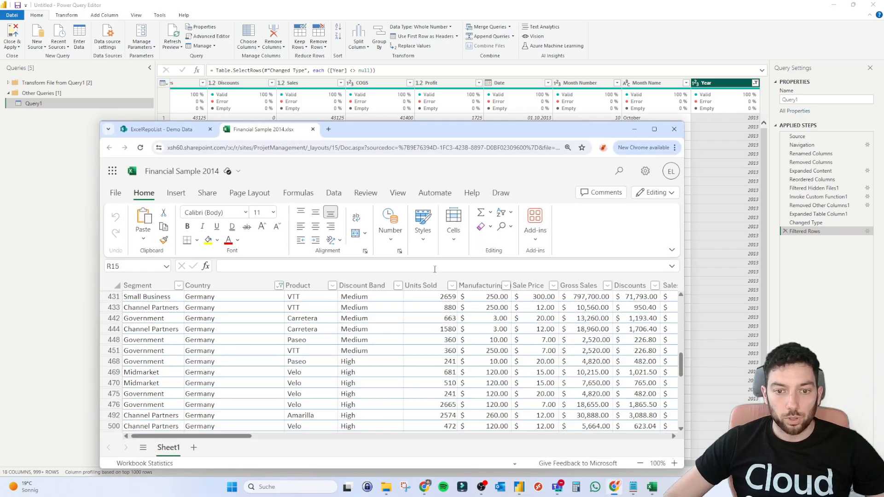
left_click(312, 129)
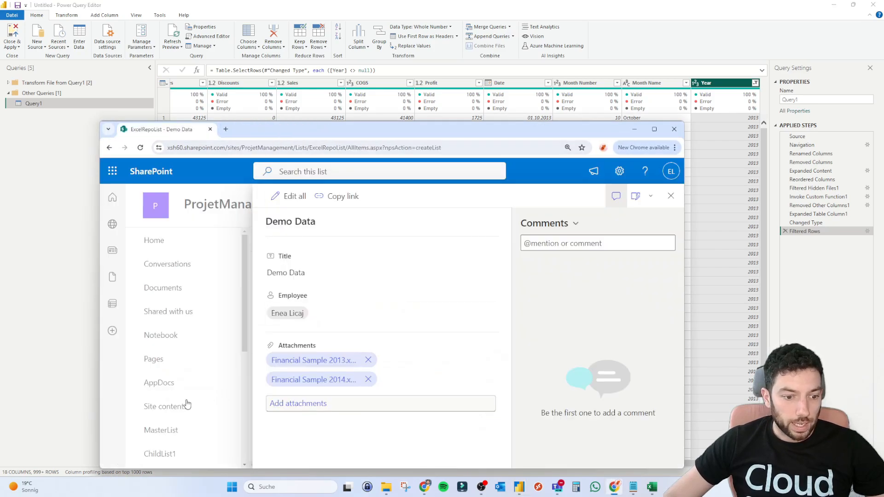
left_click(671, 196)
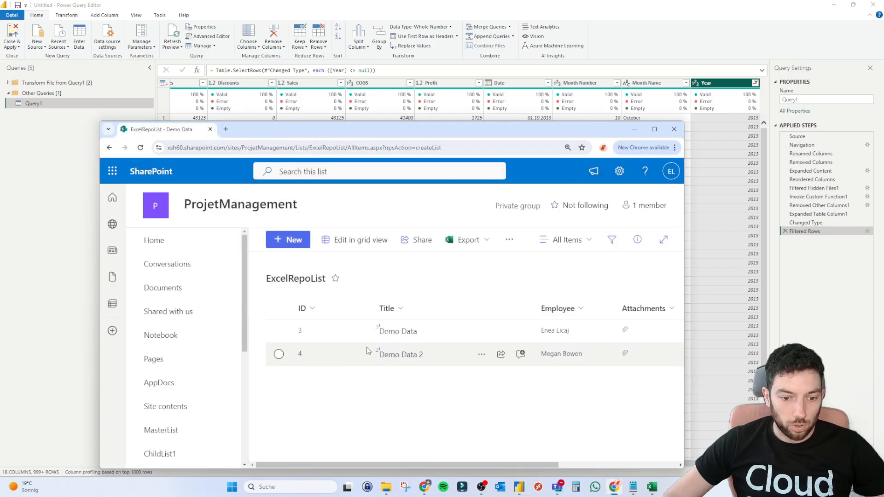
left_click(396, 355)
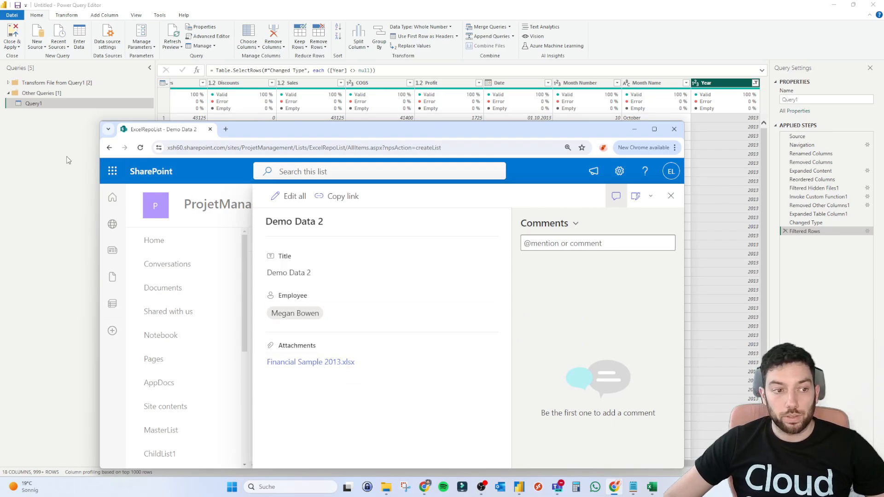
left_click(58, 113)
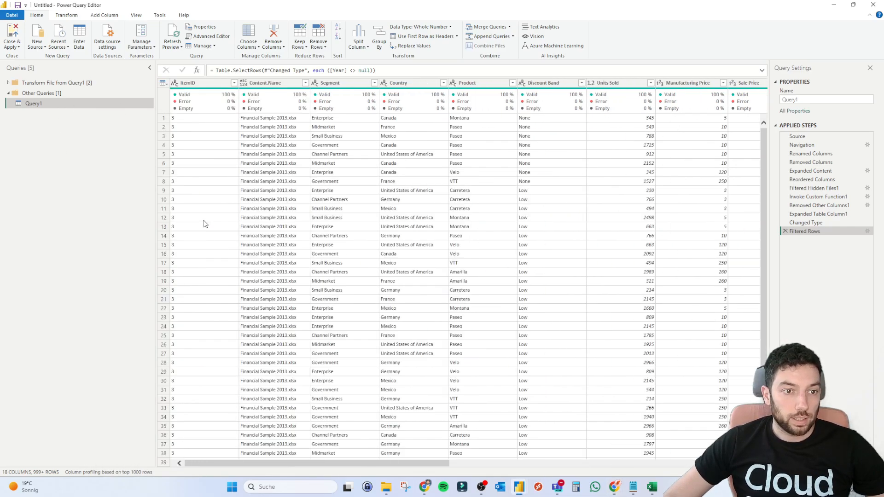
- Filter the ItemID column to only item 4
left_click(234, 83)
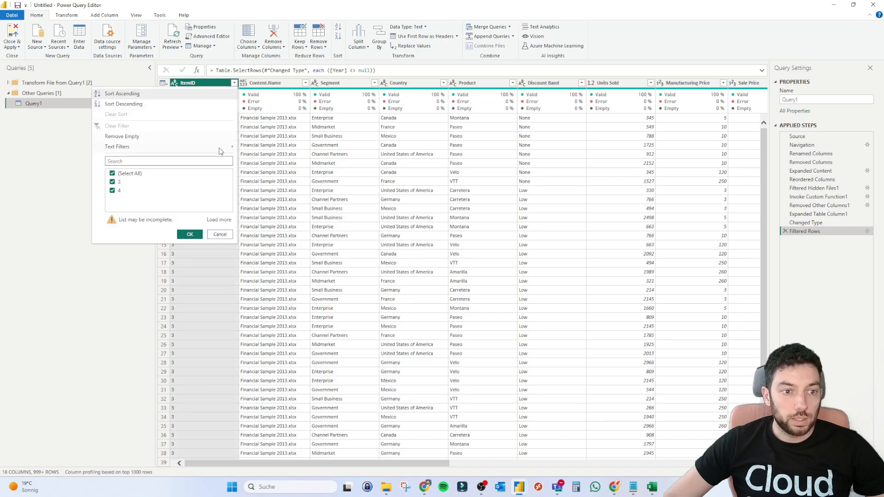
left_click(114, 174)
left_click(117, 184)
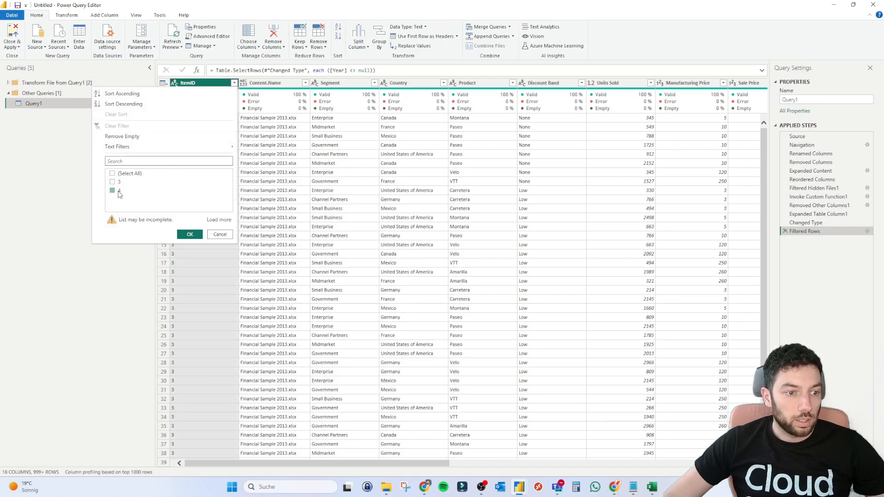
left_click(118, 191)
left_click(189, 234)
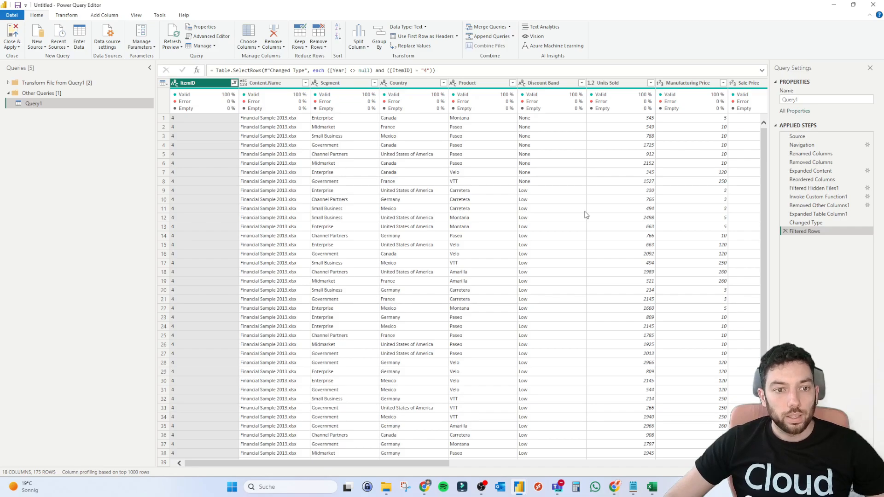
- Compare the Demo Data 2 item's attachment in SharePoint with the Content.Name filter values in Power Query
key("alt+Tab")
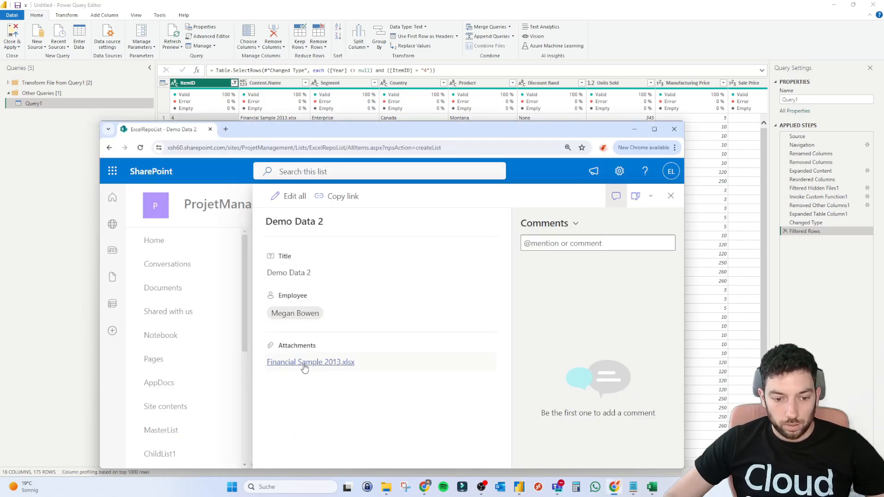
left_click(63, 262)
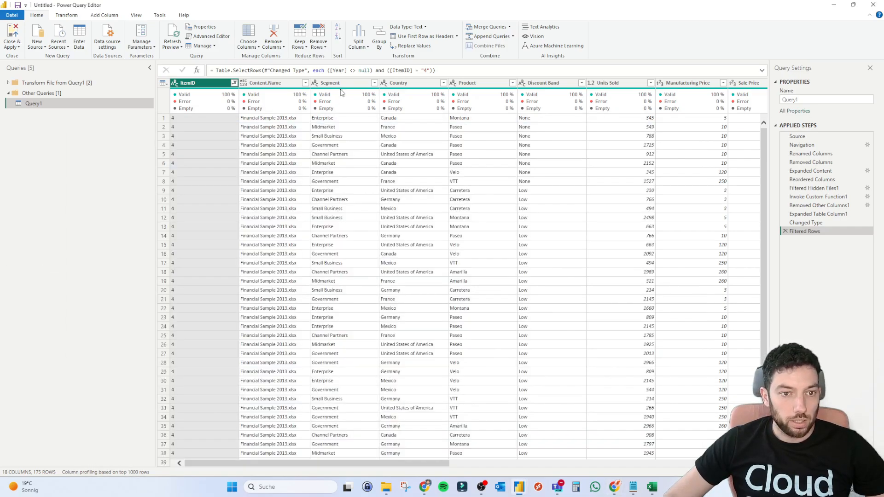
left_click(304, 83)
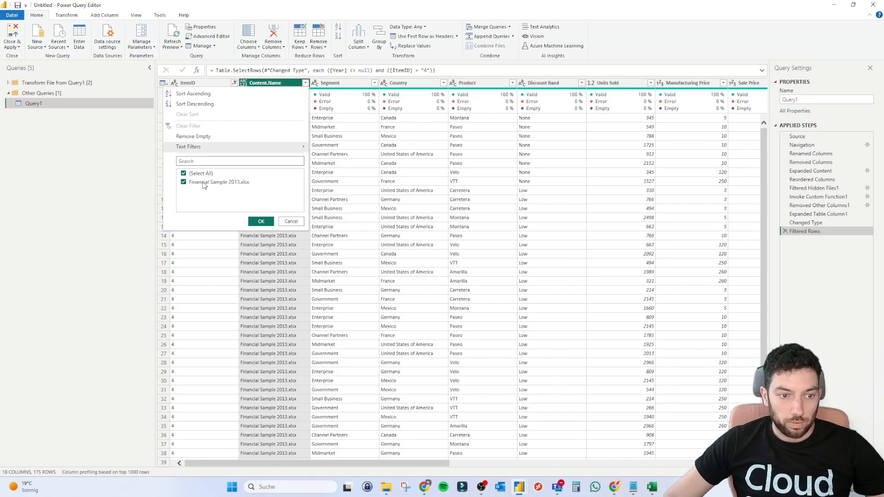
left_click(291, 222)
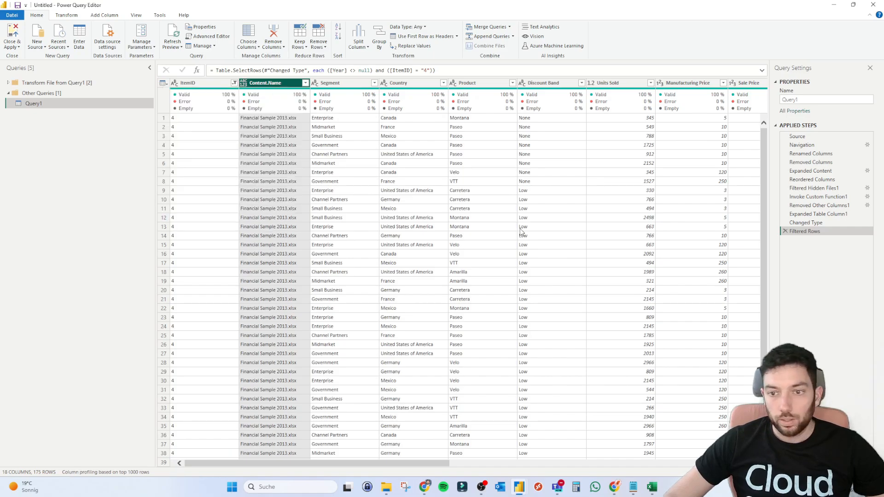
- Check the Year column's filter values for item 4, and look through its rows
scroll(520, 229, "right", 10)
left_click(755, 84)
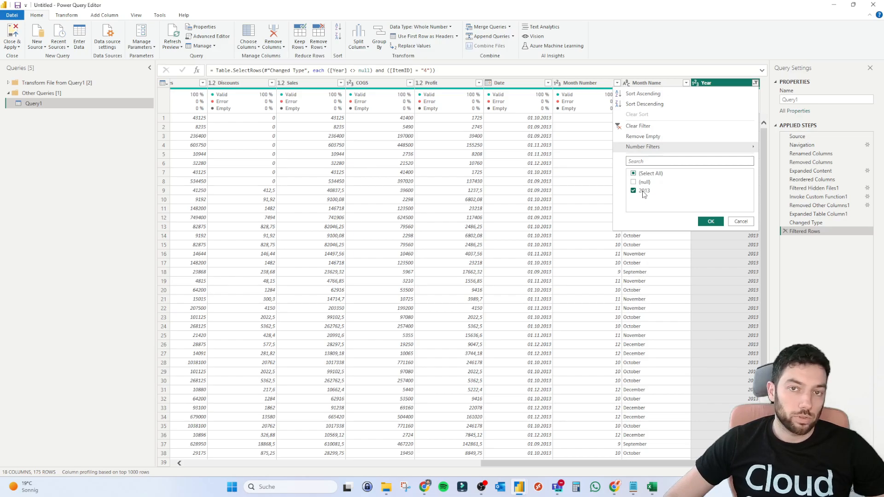
left_click(740, 221)
scroll(746, 170, "down", 20)
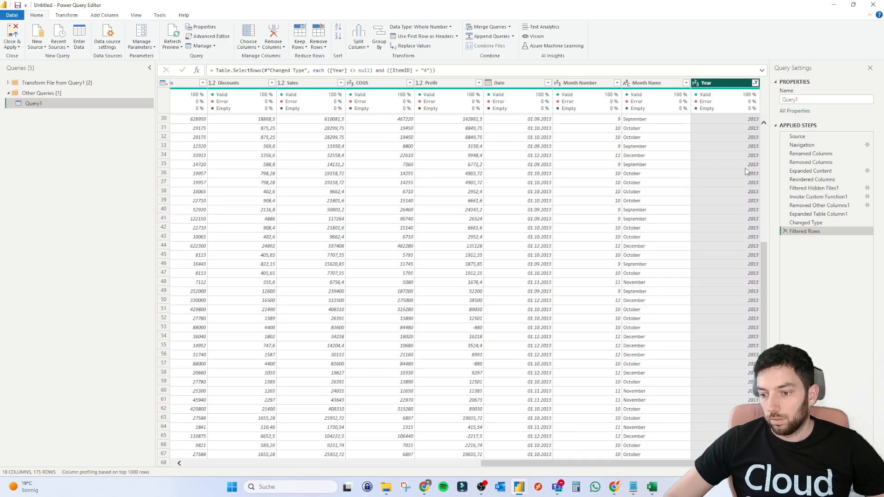
scroll(741, 164, "up", 20)
scroll(474, 207, "left", 10)
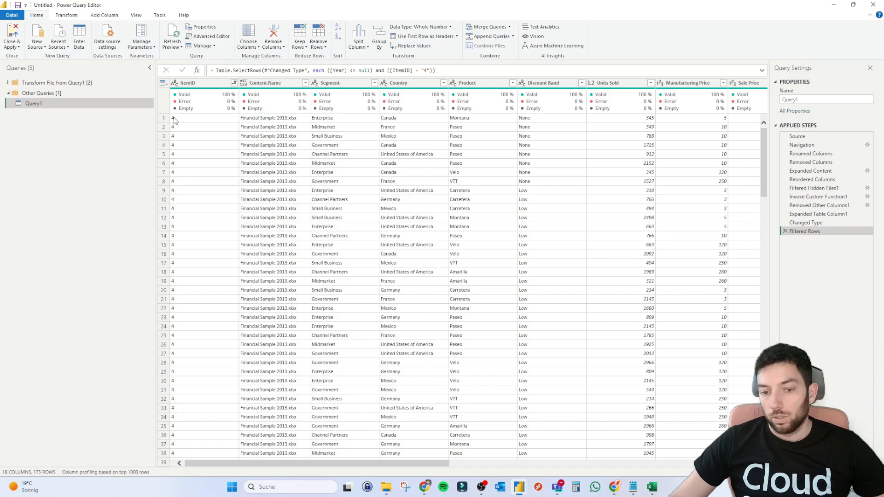
- Open Query1 in a maximized Advanced Editor, and review its SharePoint source lines and closing in statement
left_click(207, 35)
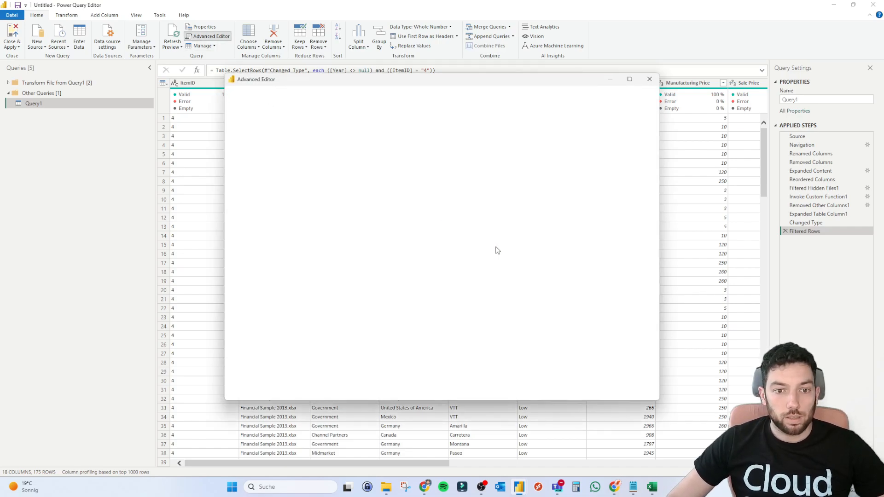
left_click(629, 79)
left_click_drag(25, 56, 211, 76)
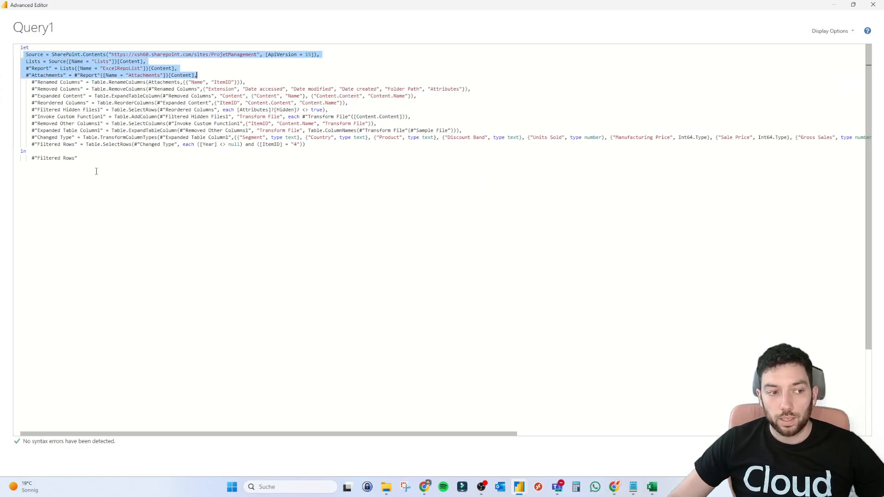
left_click_drag(79, 159, 20, 153)
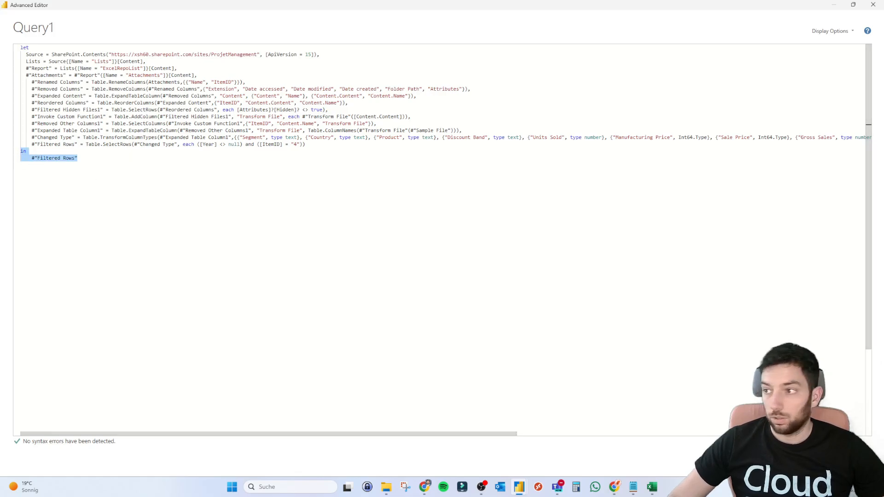
- Switch to the Fabric Community thread in the browser, and locate the reply with the corrected Attachments code
key("alt+Tab")
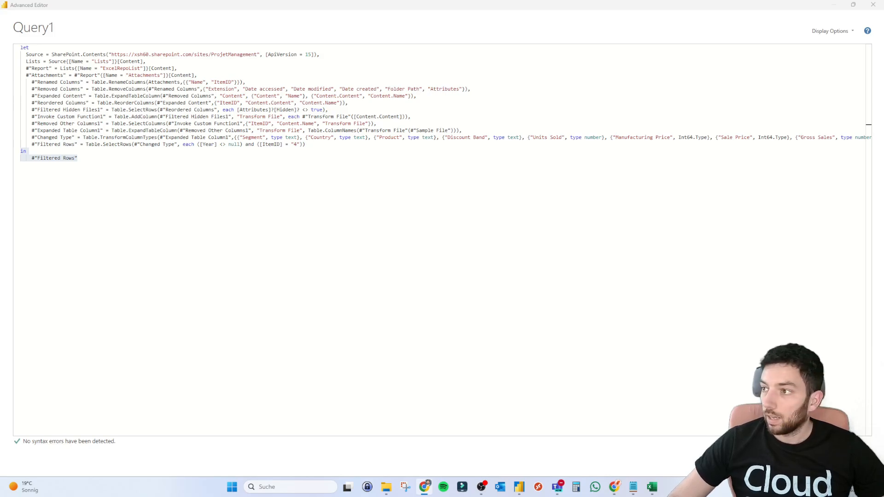
left_click_drag(883, 115, 298, 65)
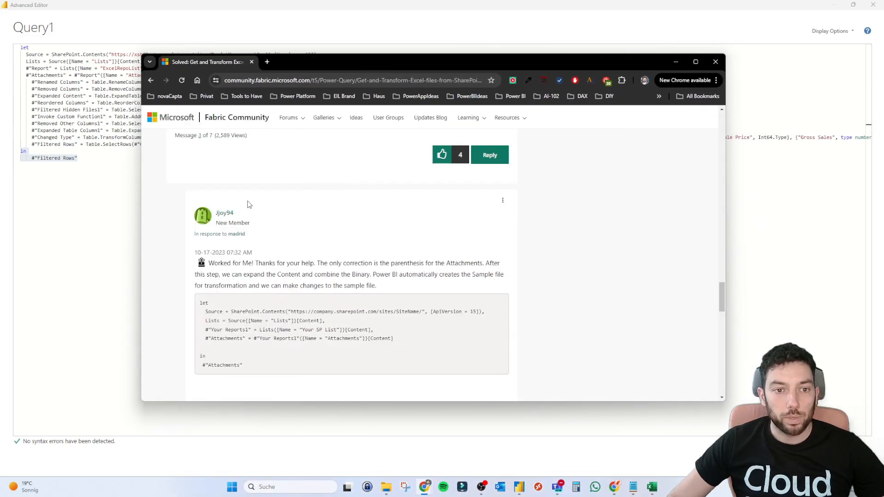
scroll(253, 209, "up", 1)
scroll(252, 210, "up", 5)
scroll(250, 206, "down", 6)
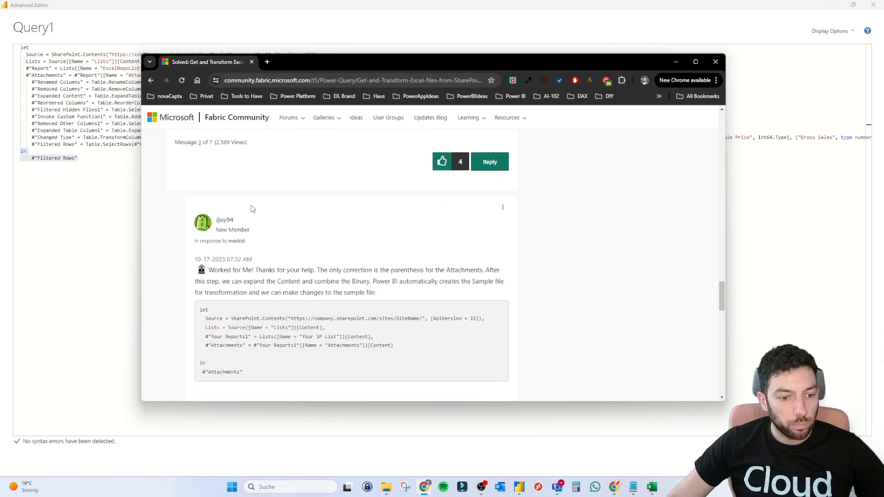
left_click_drag(248, 213, 214, 214)
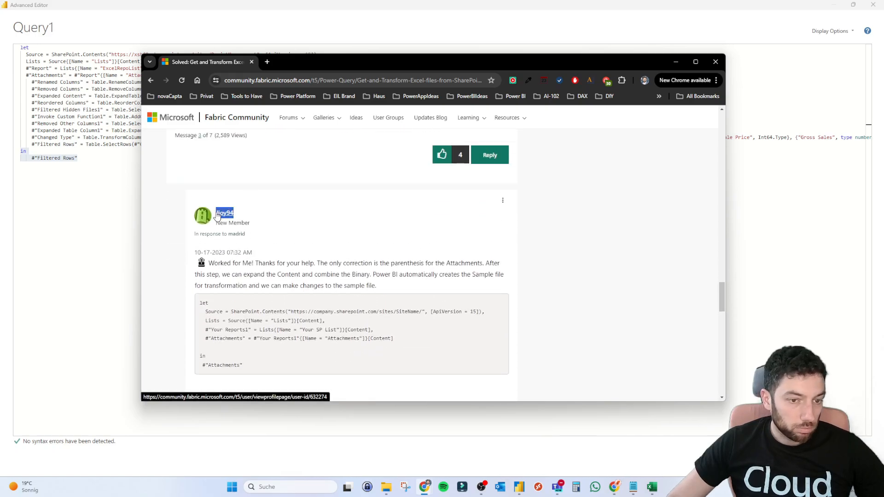
left_click(247, 218)
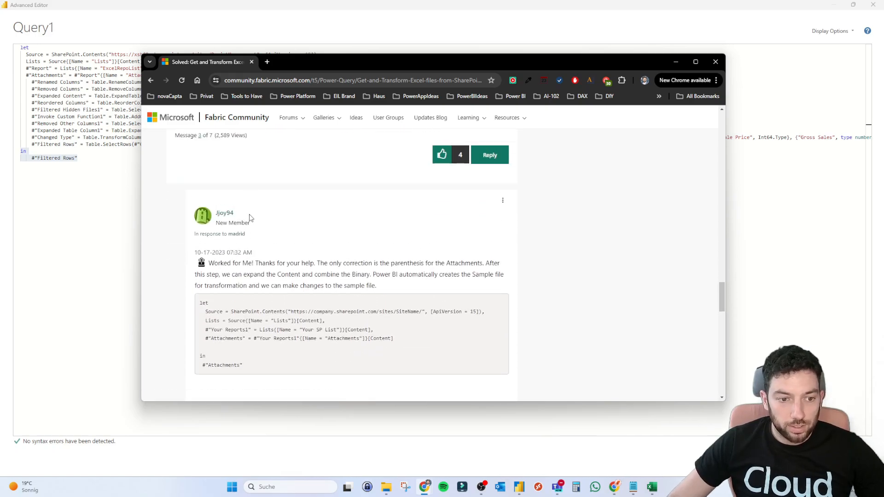
- Examine the reply's M code from let to Attachments, move the browser window aside, and close the Advanced Editor
scroll(247, 219, "down", 2)
left_click_drag(242, 322, 186, 263)
left_click(532, 238)
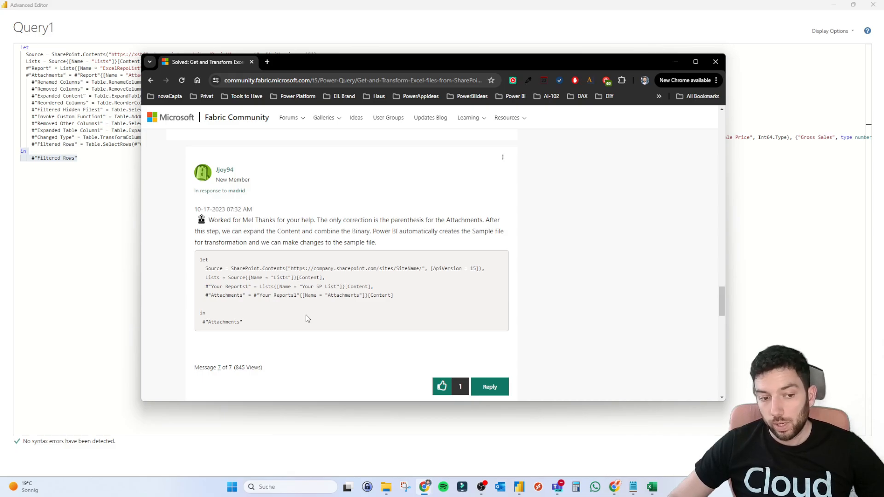
left_click_drag(256, 325, 191, 258)
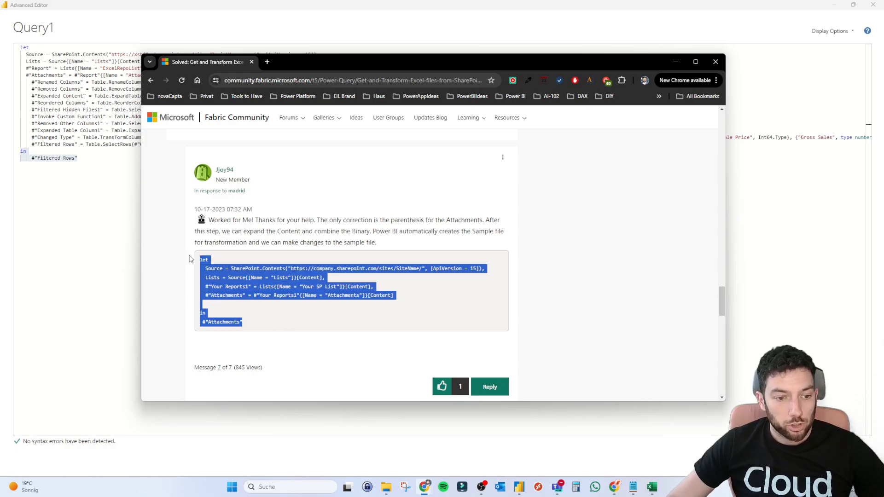
left_click(520, 275)
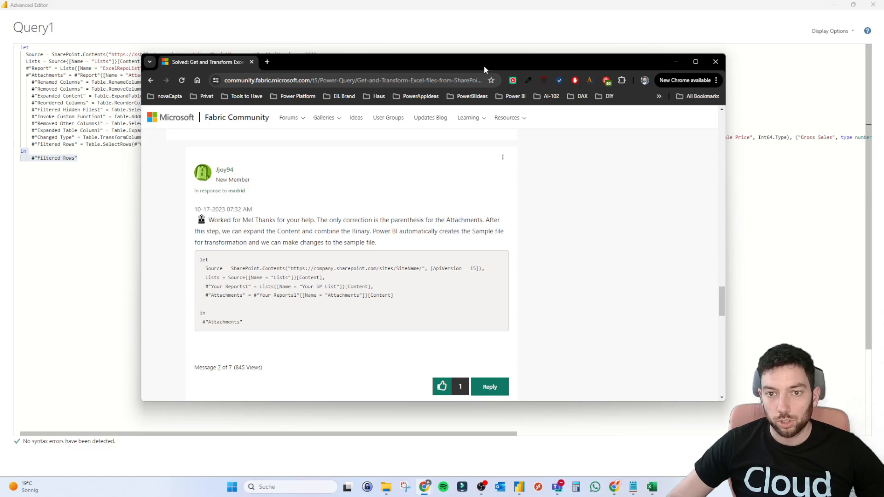
left_click_drag(485, 64, 883, 9)
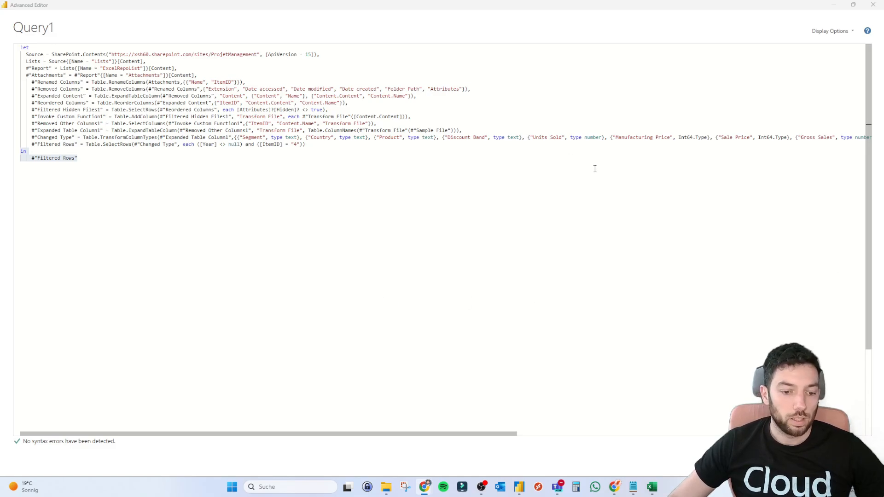
left_click(852, 460)
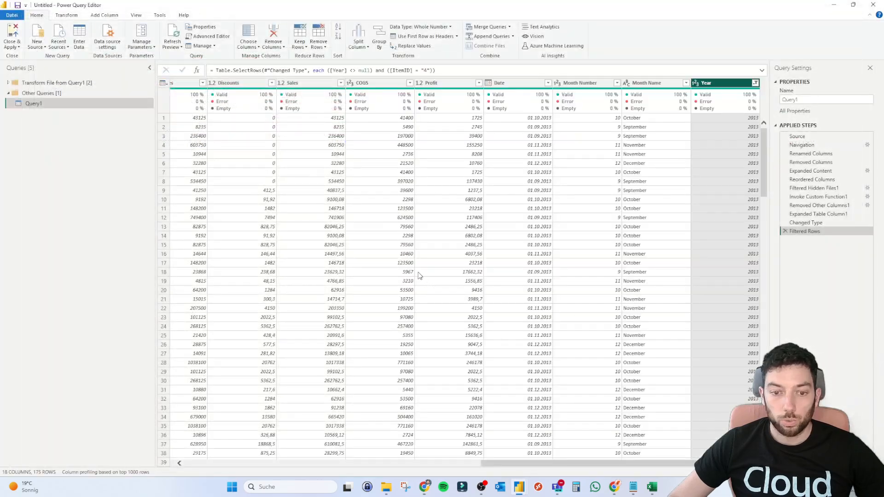